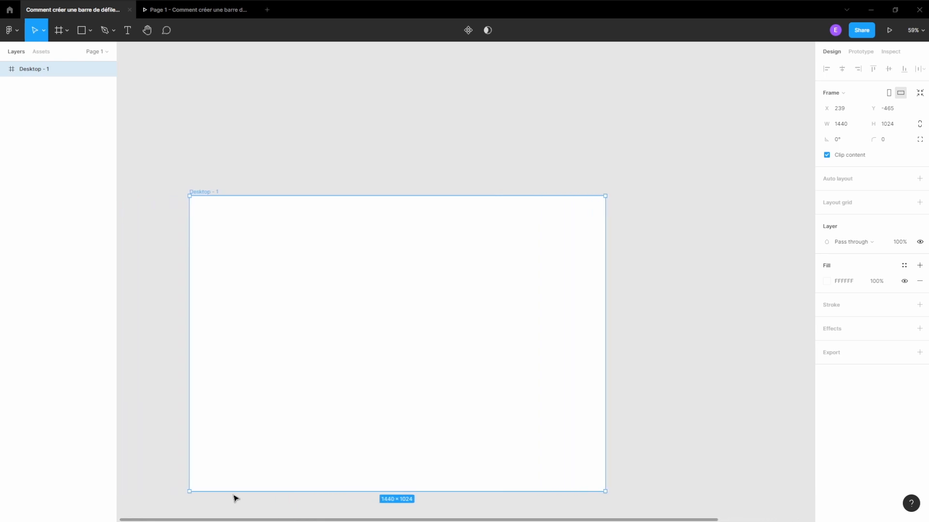
Add the bold title text "Mon Titre 😍" inside the upper part of the Desktop - 1 frame
click(129, 30)
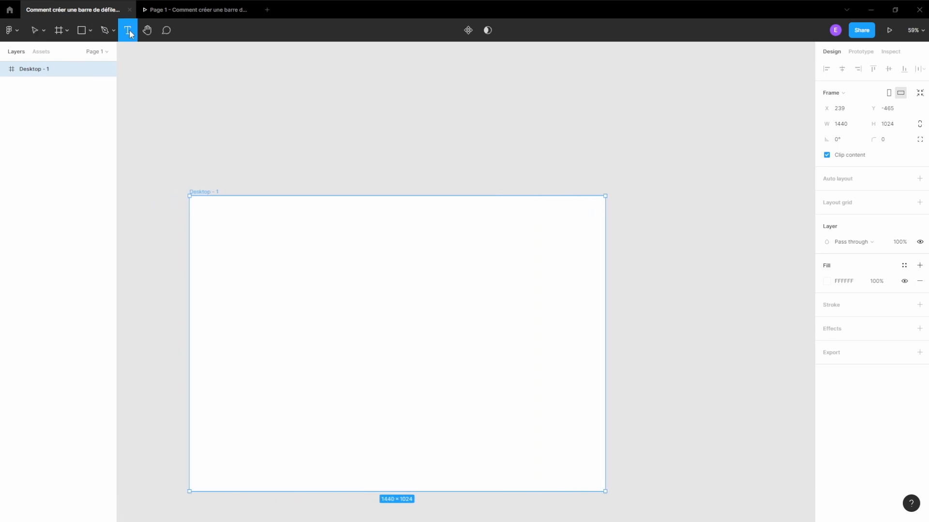
drag(292, 230, 491, 276)
text(Mo)
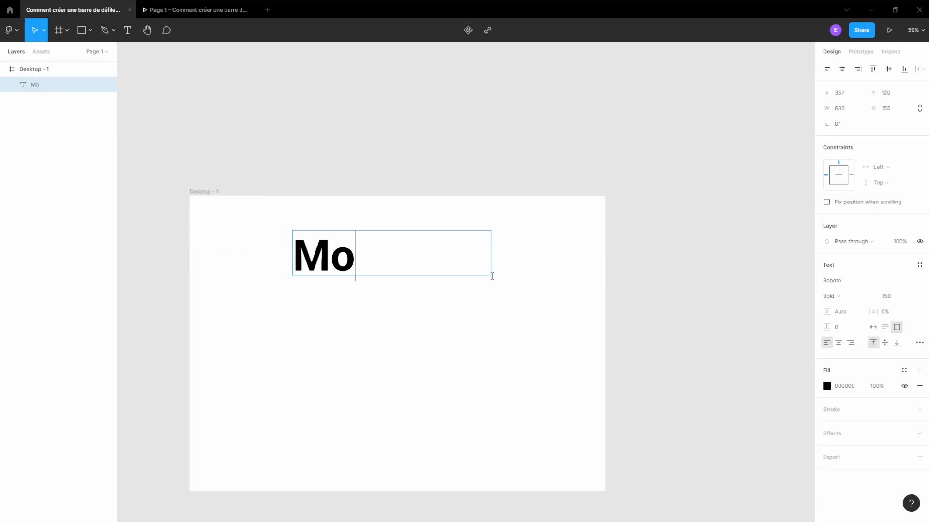
text(n T)
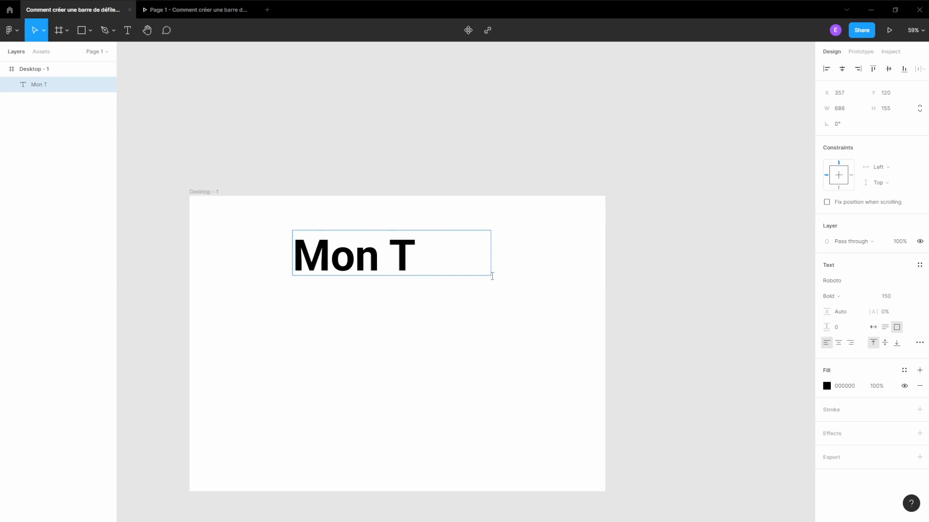
text(itre)
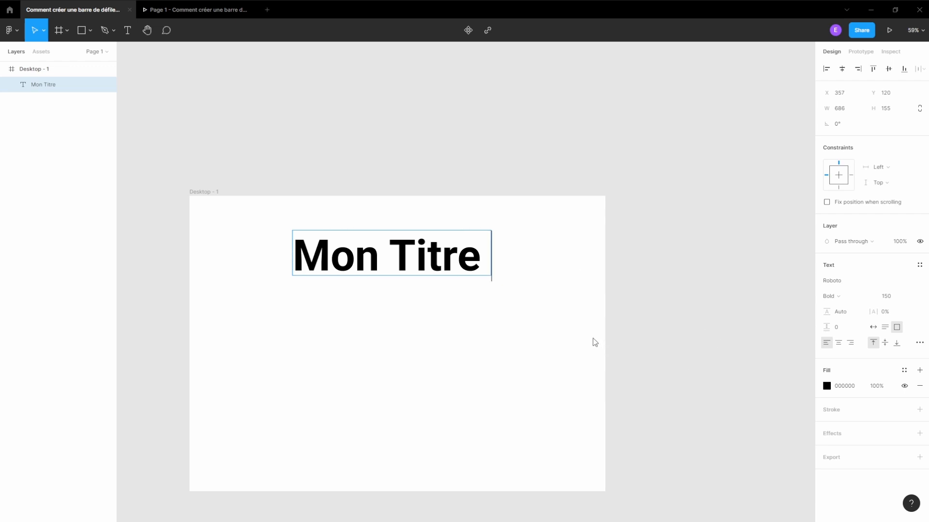
text(😍)
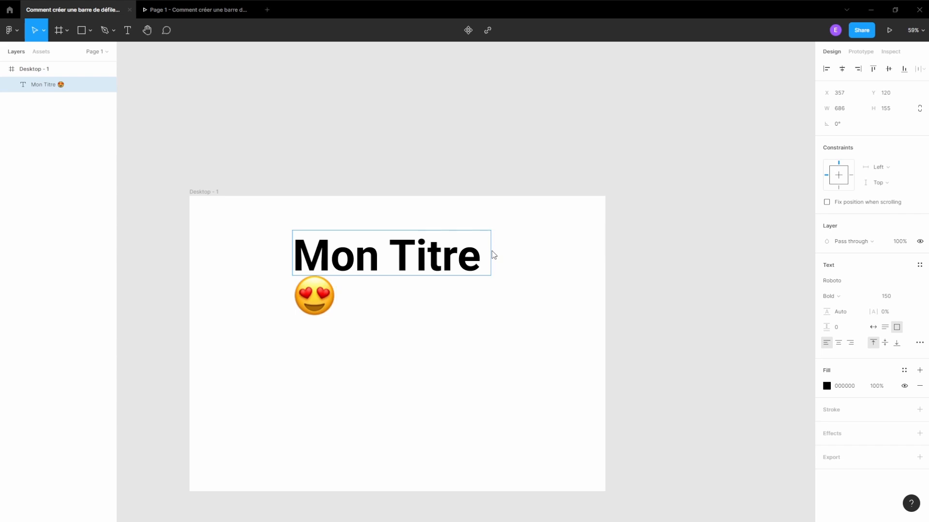
key(Escape)
Widen the title's text box to about 864 × 155 and centre it horizontally in the frame at about Y 90
drag(490, 260, 542, 259)
drag(460, 265, 437, 258)
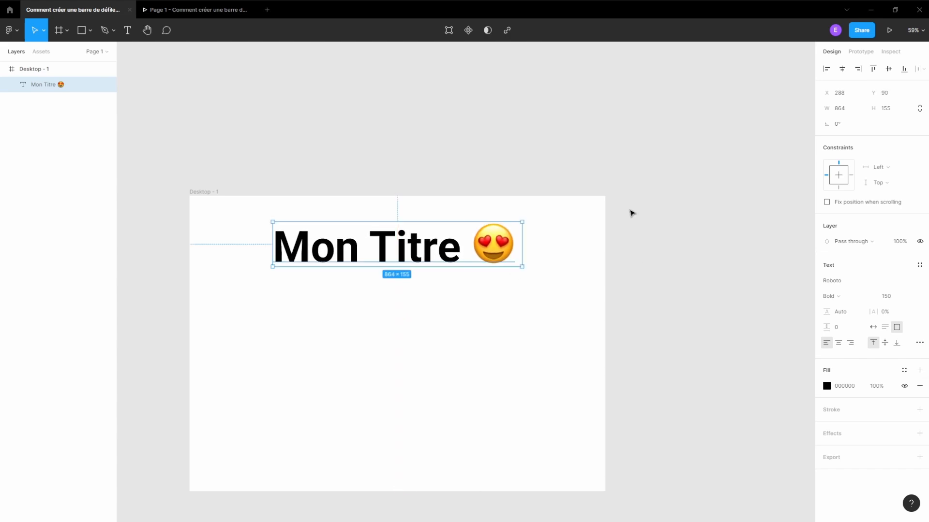
click(634, 209)
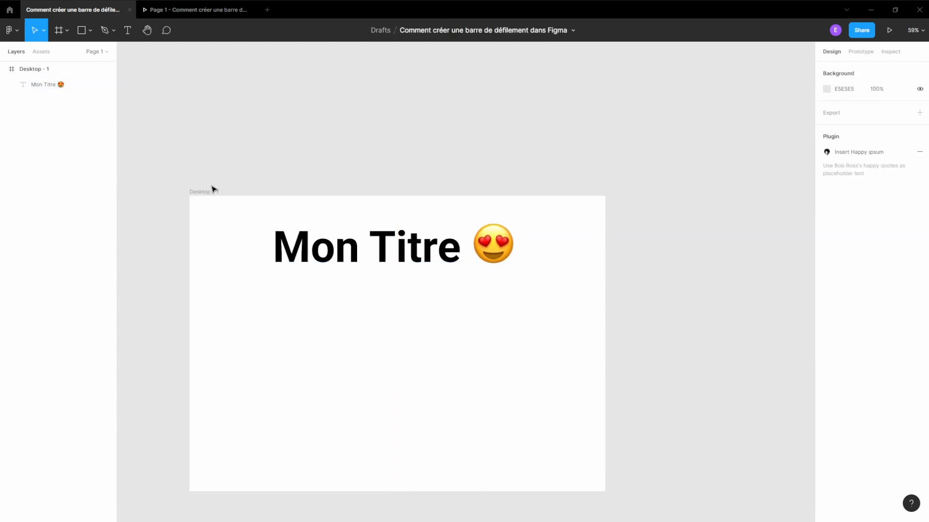
Generate 6 phrases of placeholder text with the Happy ipsum plugin
right_click(278, 344)
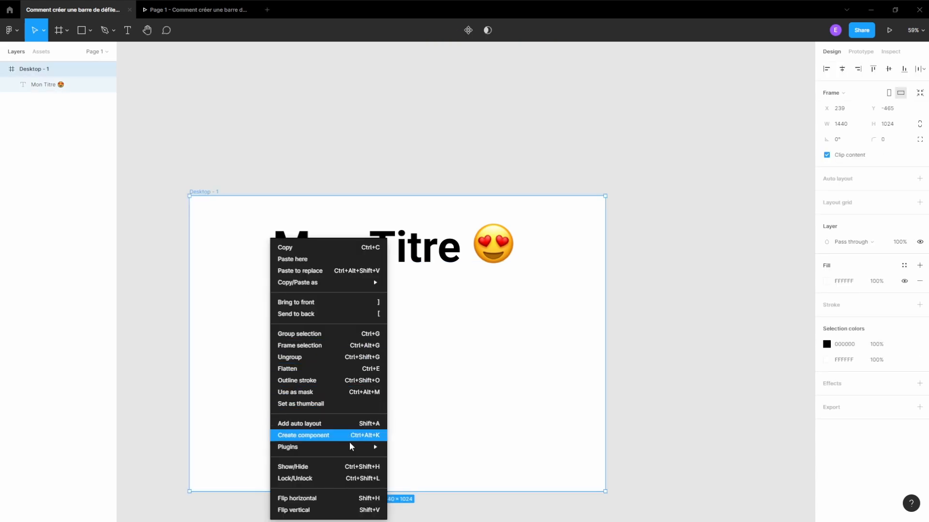
mouse_move(352, 447)
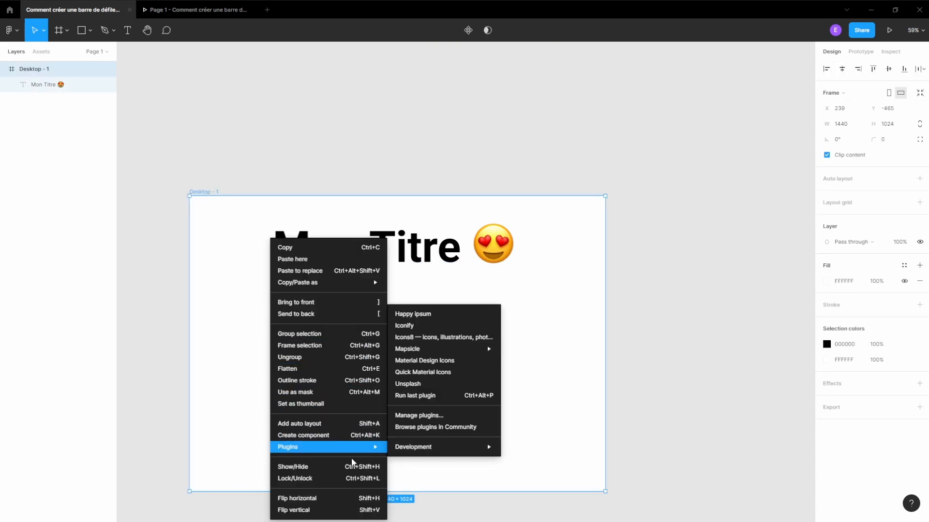
click(420, 319)
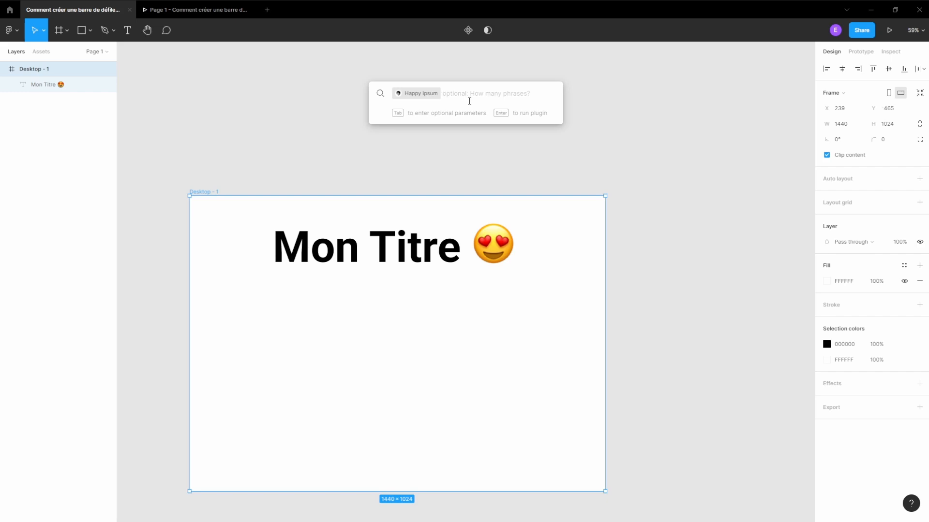
text(6)
key(Return)
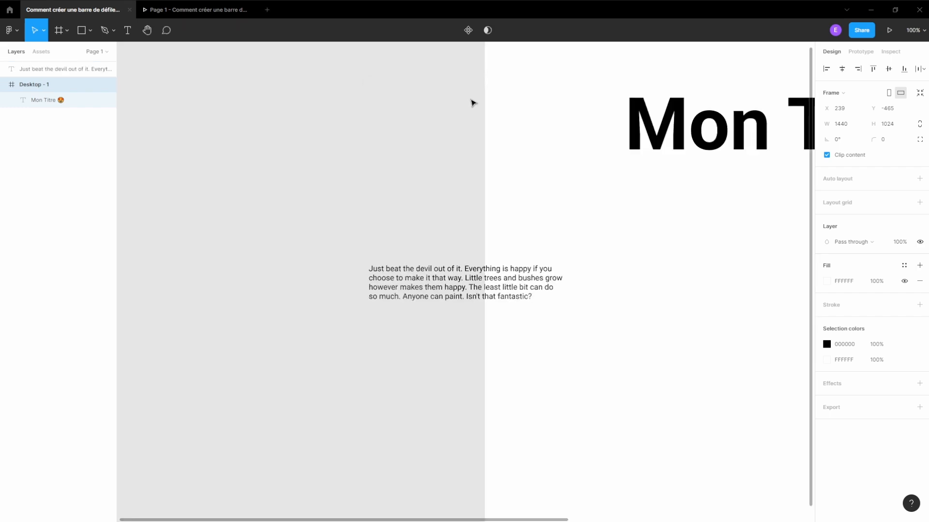
Move the Desktop - 1 frame behind the generated paragraph and place the paragraph just below the title
scroll(597, 284, down, 5)
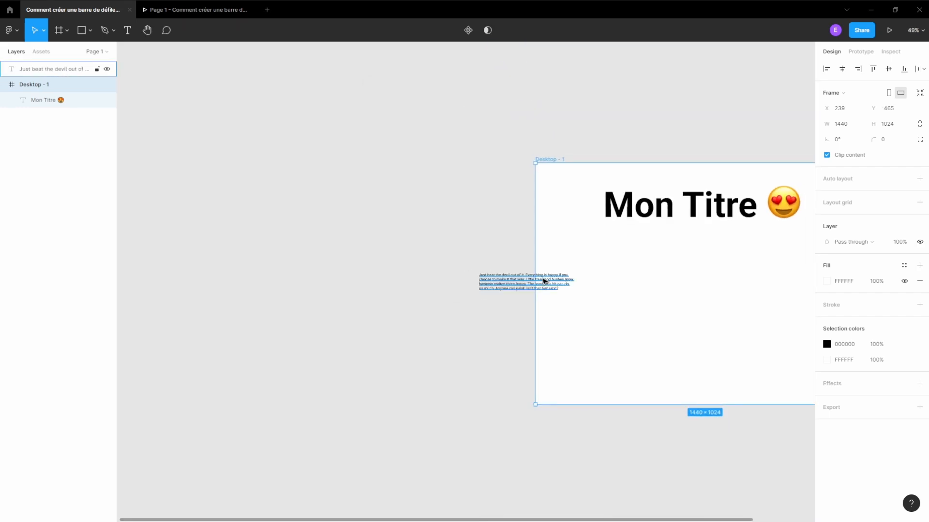
drag(543, 281, 415, 263)
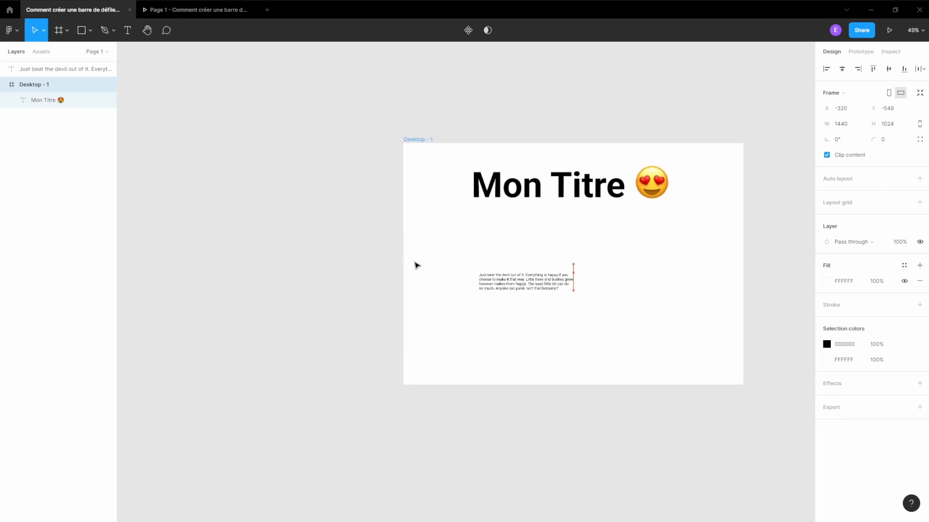
click(488, 277)
drag(491, 282, 535, 227)
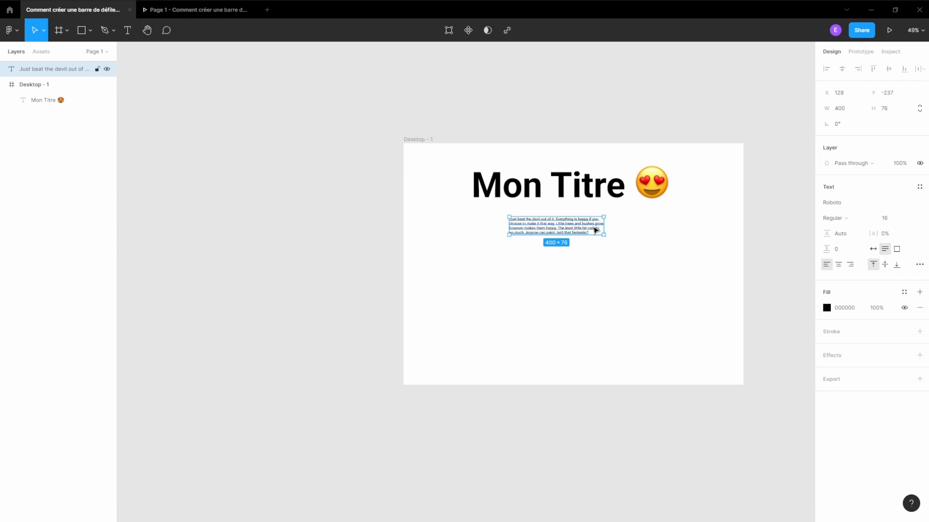
Increase the placeholder paragraph's font size to 24 and finally to 36
double_click(596, 230)
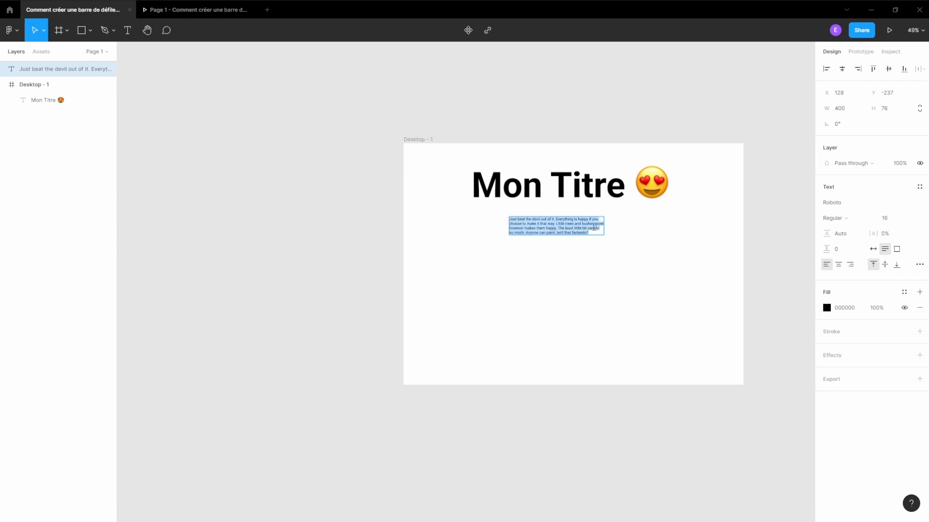
click(909, 220)
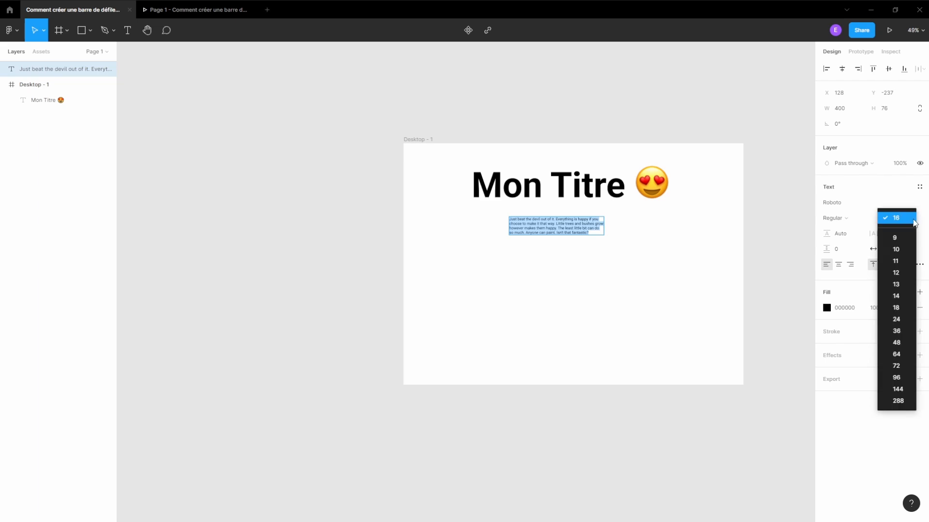
click(900, 320)
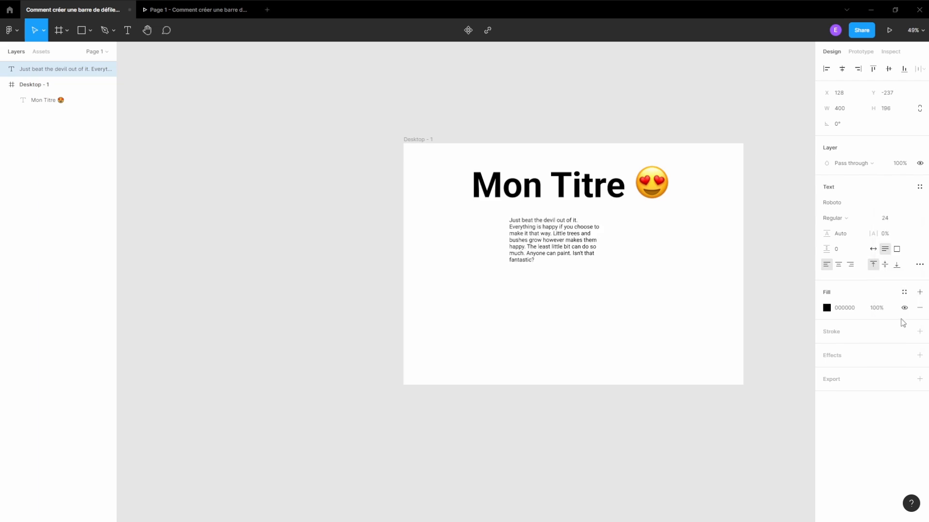
click(909, 220)
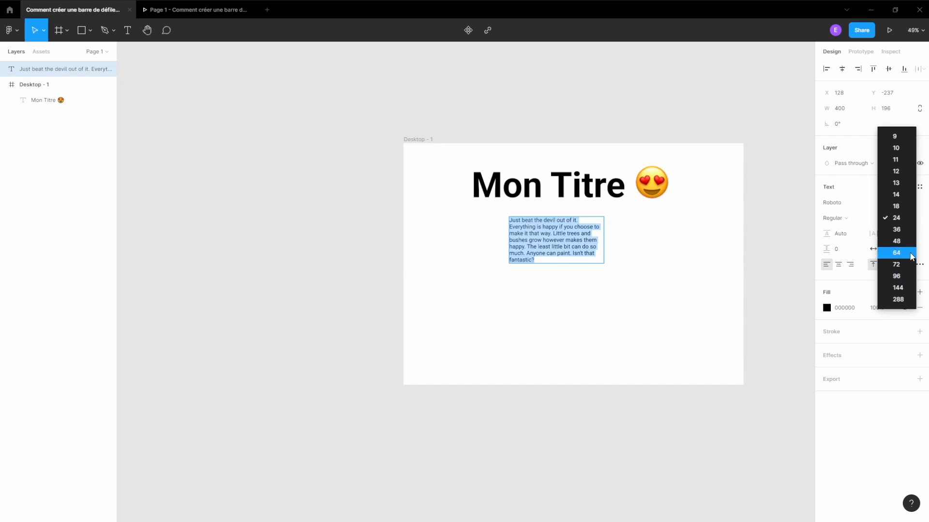
click(906, 231)
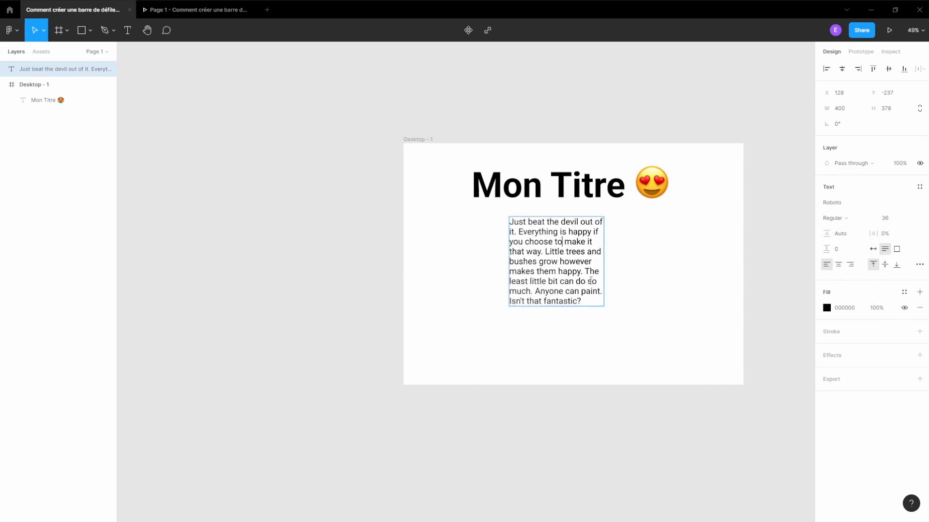
key(Escape)
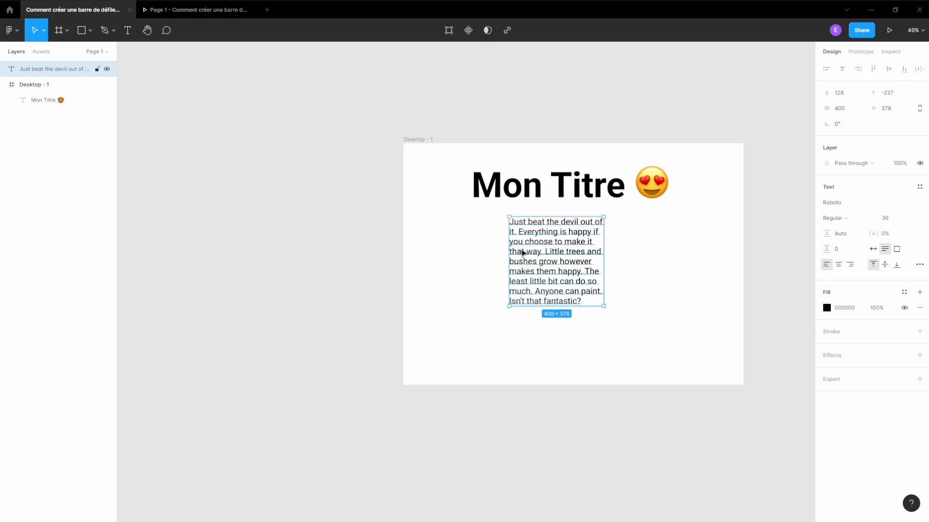
Enlarge the paragraph's text box to about 1106 × 599 so it spans most of the frame below the title
drag(502, 255, 428, 248)
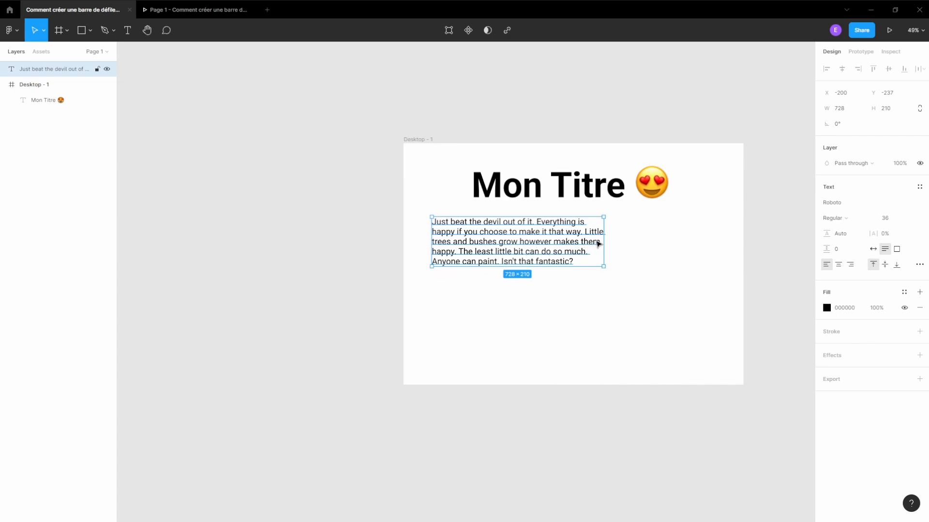
drag(603, 240, 691, 241)
drag(602, 259, 595, 358)
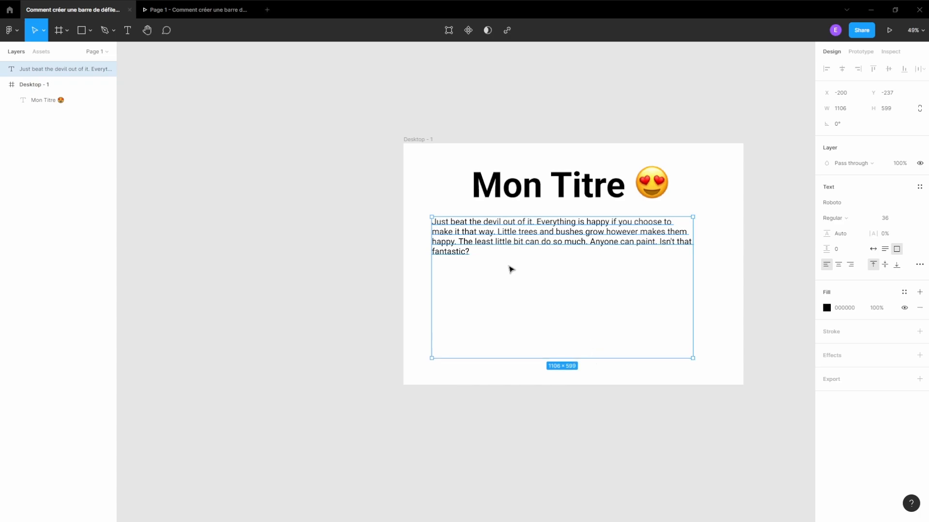
key(Escape)
Copy the paragraph's text and paste it twice beneath the original in the same text box, separated by blank lines
click(473, 252)
key(Return)
key(ctrl+c)
click(491, 256)
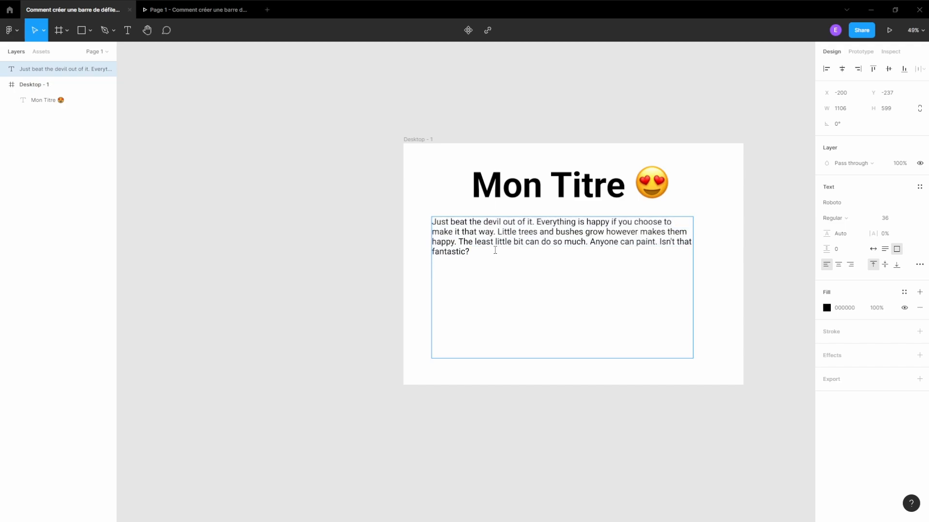
key(Return)
key(Return)
key(ctrl+v)
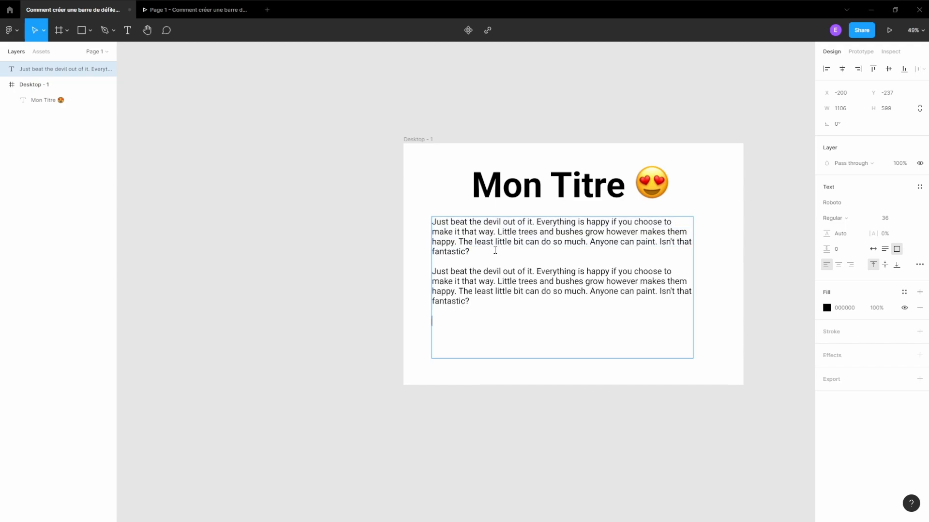
key(Return)
key(Return)
key(ctrl+v)
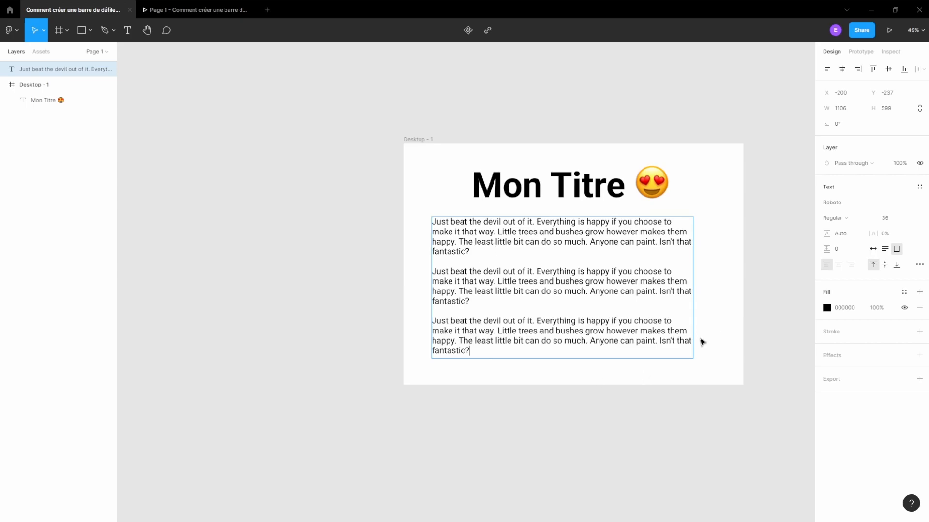
Centre the text block horizontally in the frame below the title, at about X 167, Y 308
key(Escape)
drag(572, 287, 581, 286)
click(775, 274)
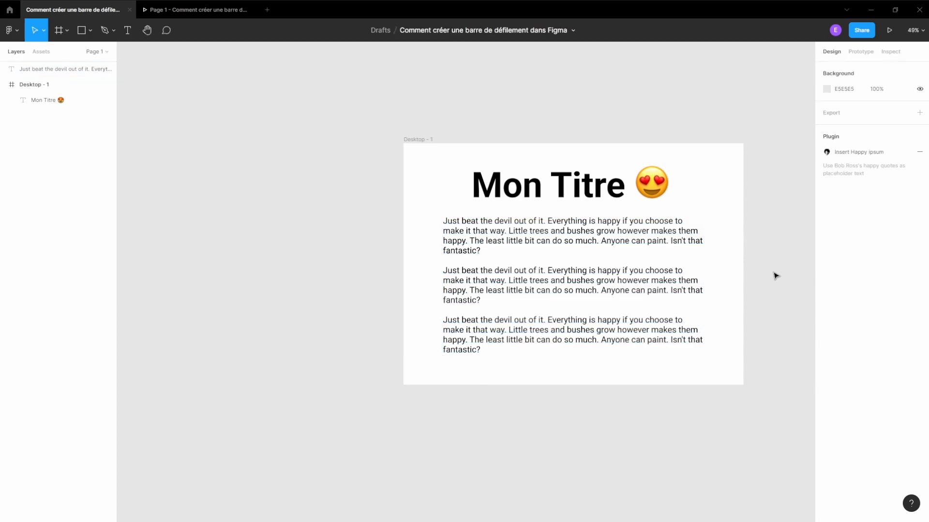
Nest the paragraph text layer inside the Desktop - 1 frame, below the "Mon Titre 😍" layer
click(41, 105)
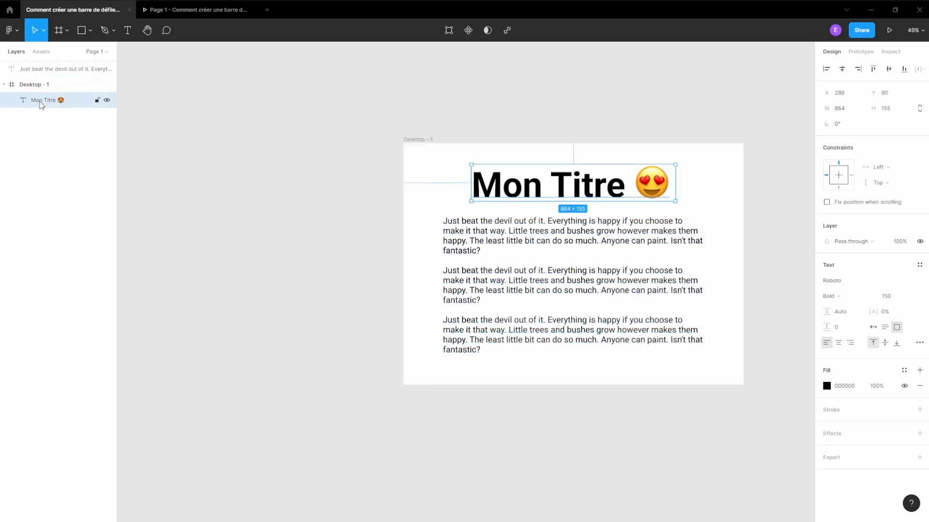
key(Escape)
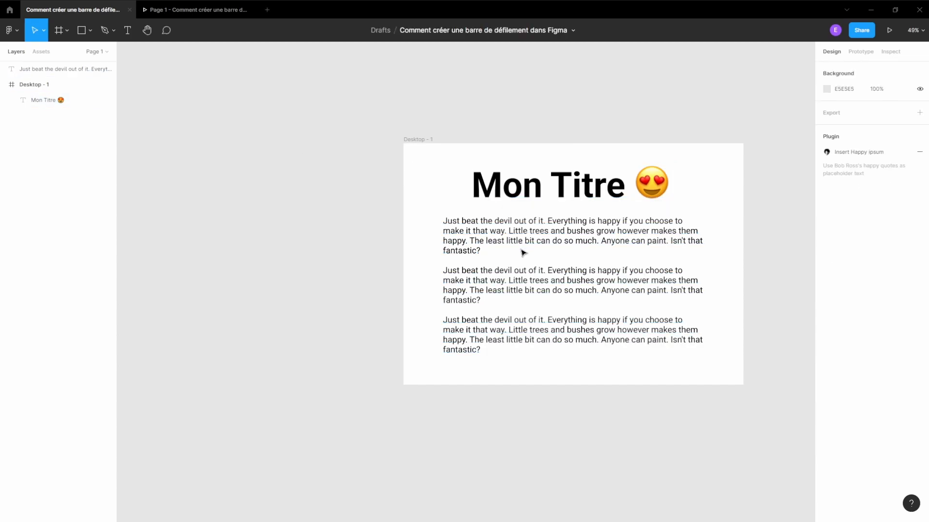
click(512, 237)
drag(22, 73, 46, 97)
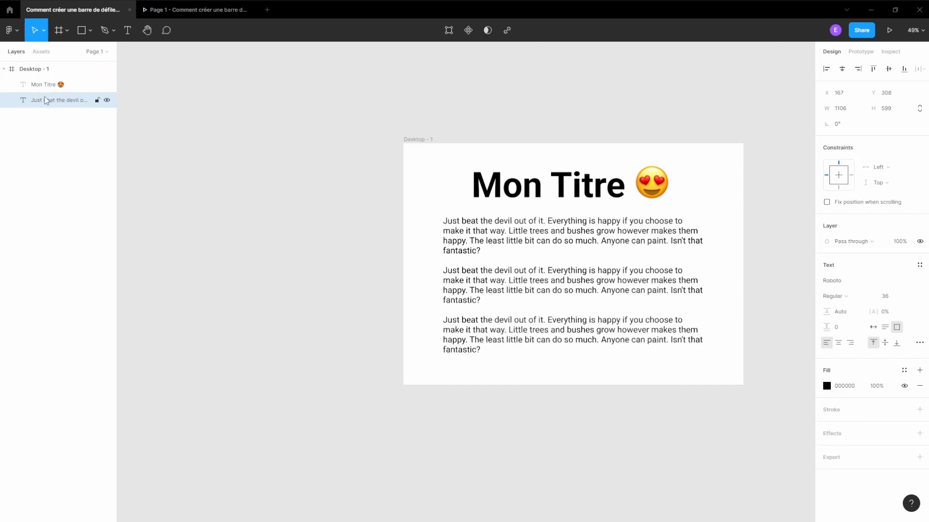
Group the "Mon Titre 😍" title layer and the paragraph text layer together
click(43, 84)
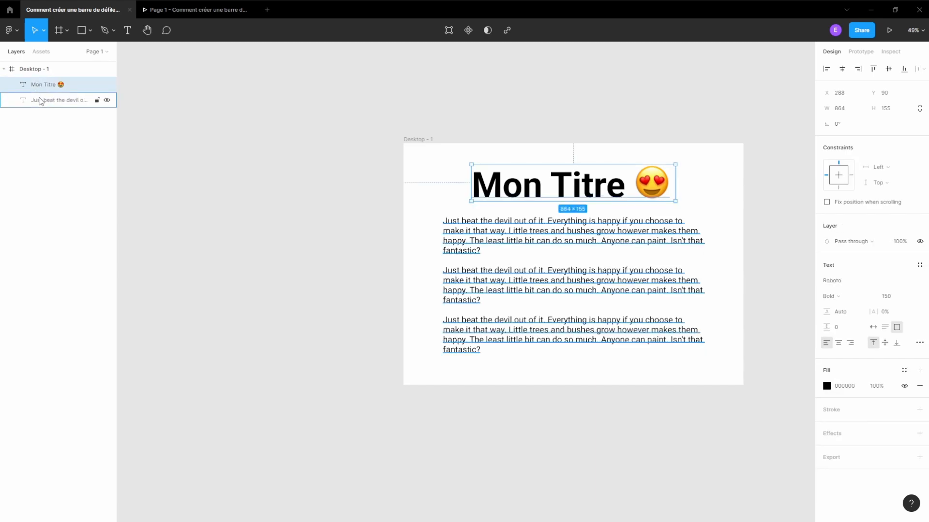
shift+click(41, 100)
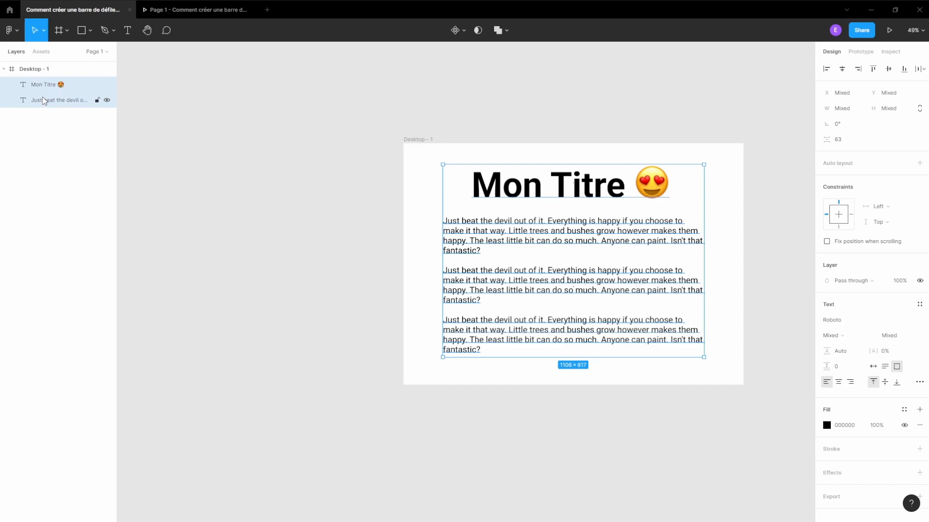
key(ctrl+g)
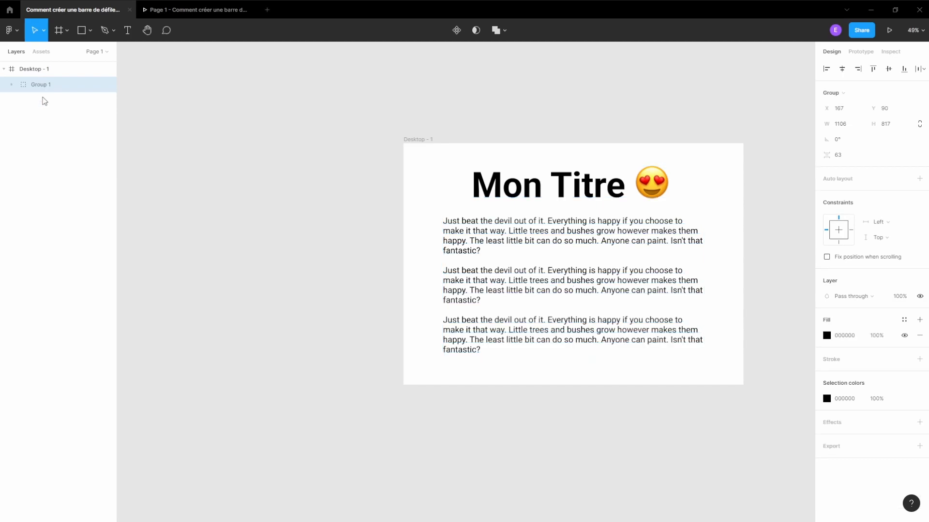
Rename the group holding the title and paragraphs to "Content"
click(35, 87)
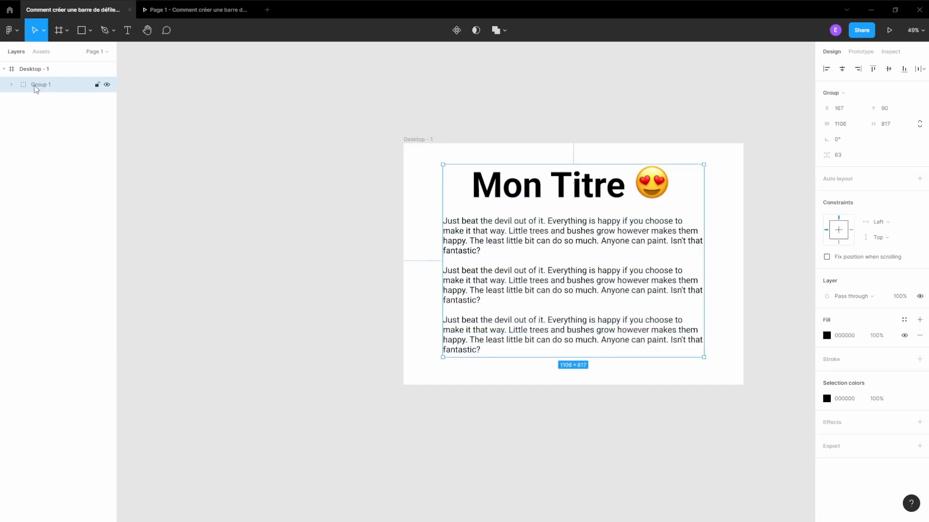
double_click(34, 88)
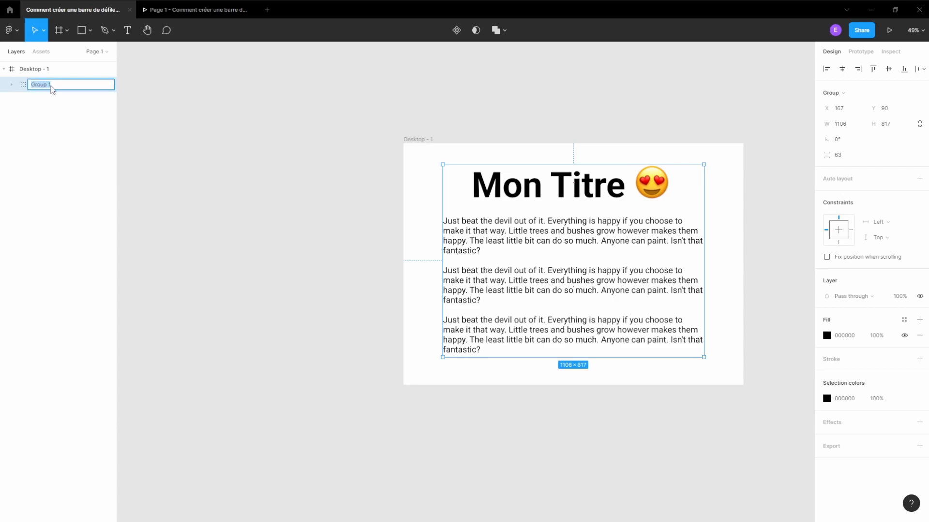
text(Content)
key(Return)
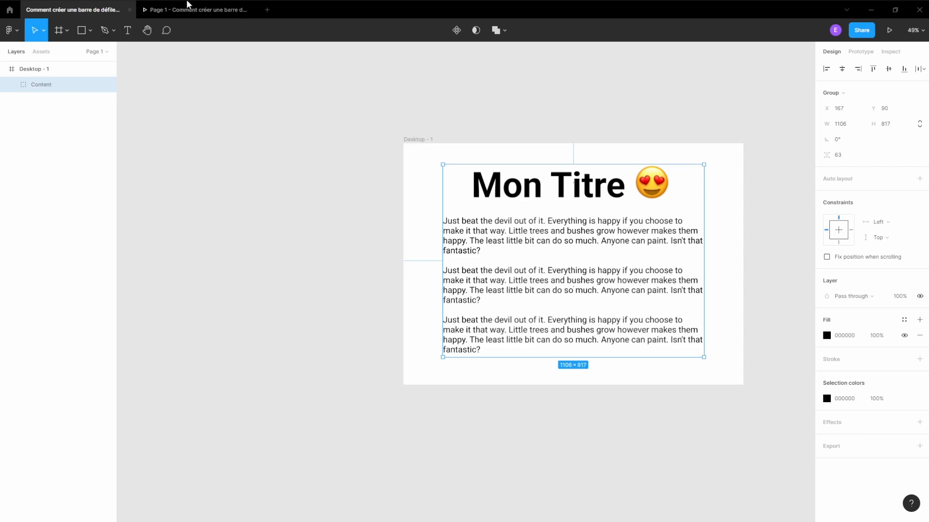
click(748, 201)
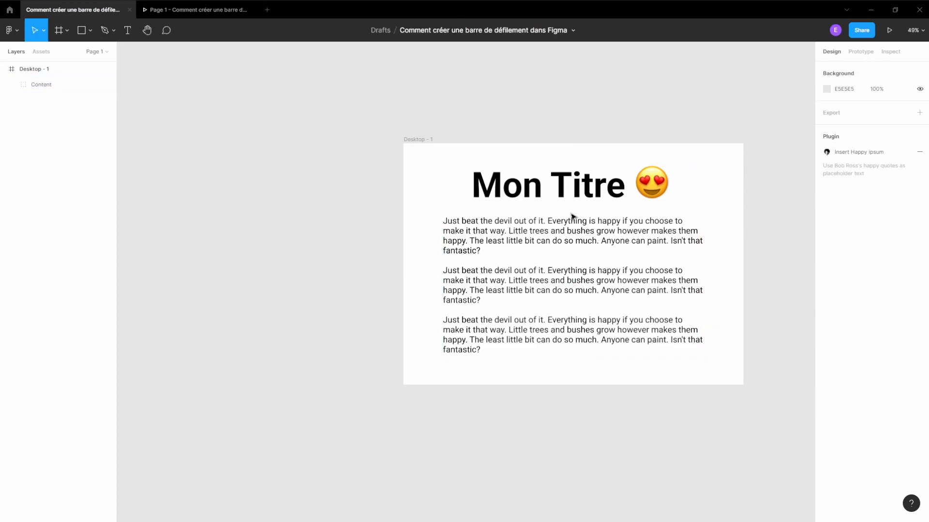
click(552, 194)
double_click(551, 193)
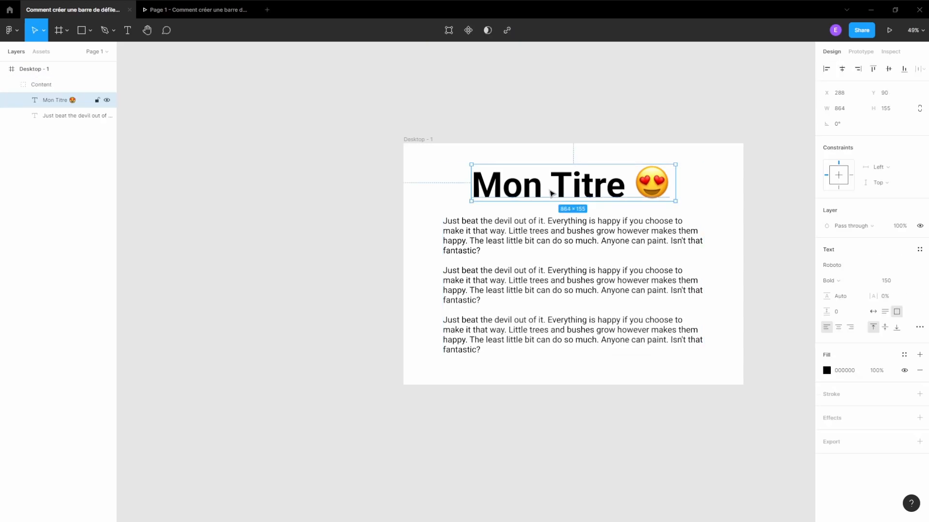
double_click(569, 248)
key(Escape)
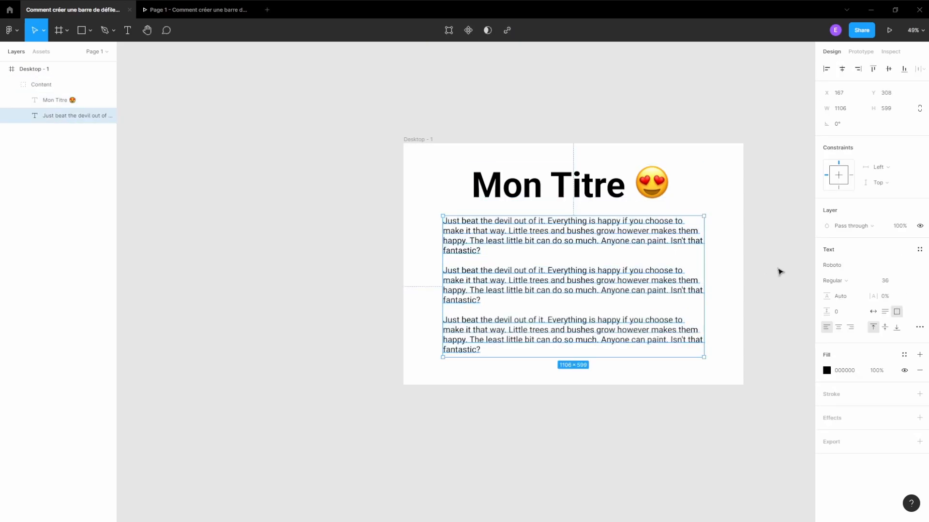
Draw a vertical rectangle along the frame's right edge over its full height, narrowed to about 19 × 1024
ctrl+scroll(785, 268, up, 5)
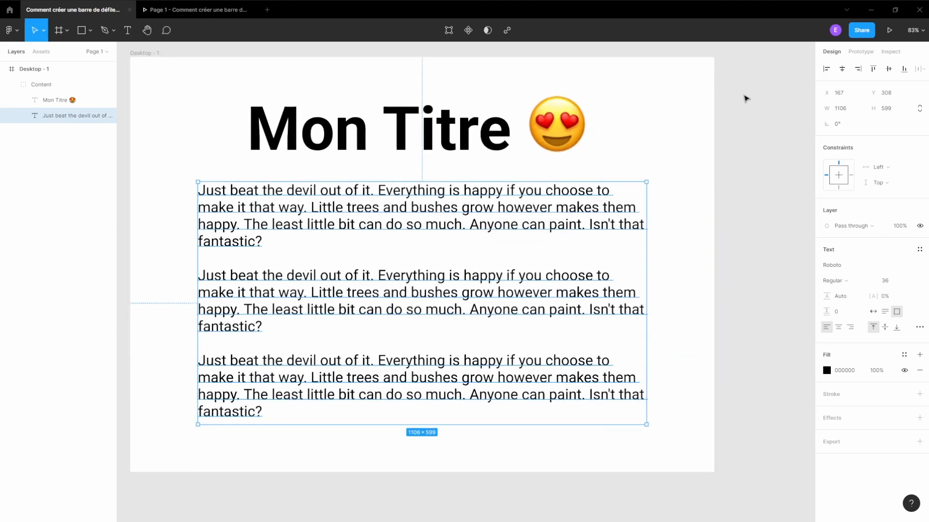
click(81, 31)
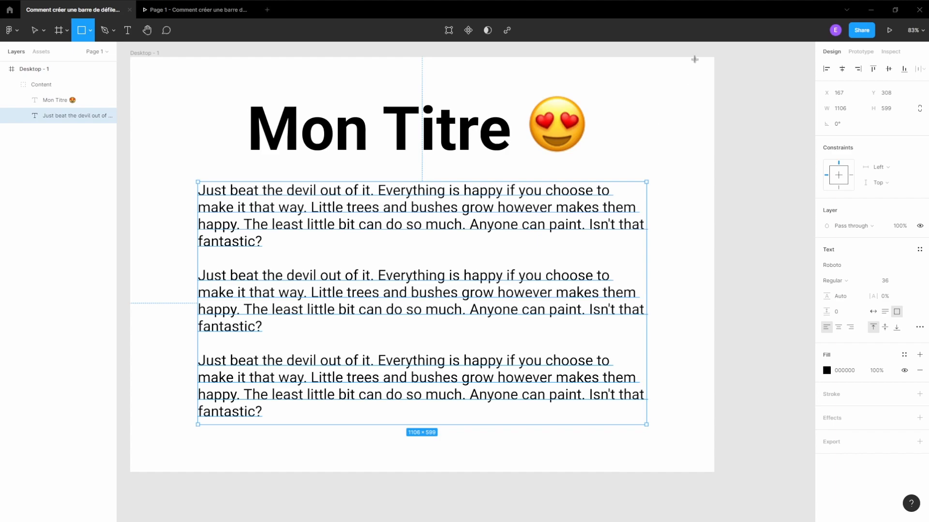
drag(694, 58, 716, 474)
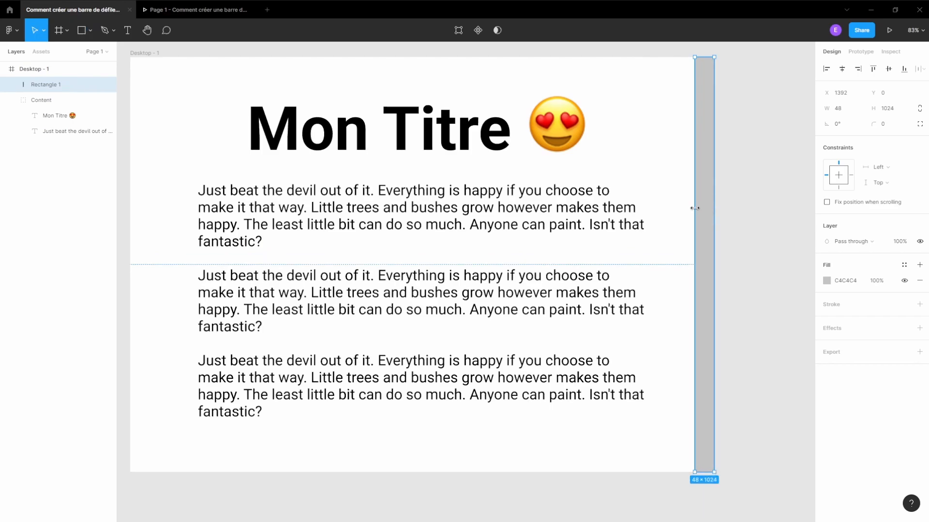
drag(695, 207, 706, 209)
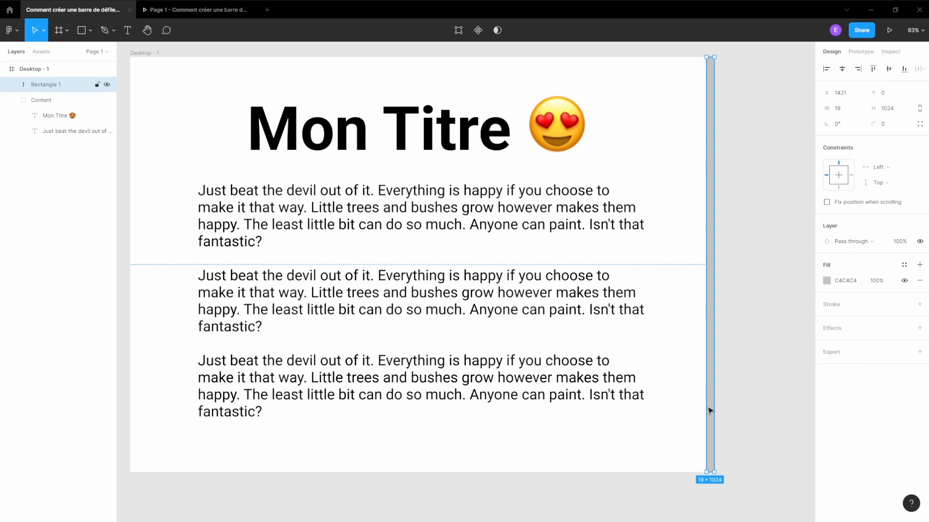
Duplicate the grey bar slightly upward, to about Y -28, and fill the copy with white FFFFFF
drag(709, 408, 709, 397)
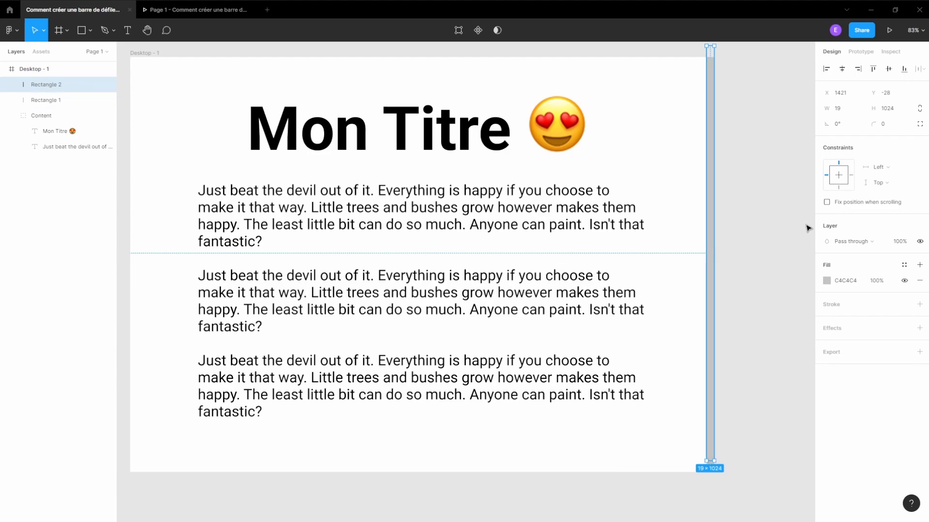
click(827, 281)
text(ffffff)
key(Return)
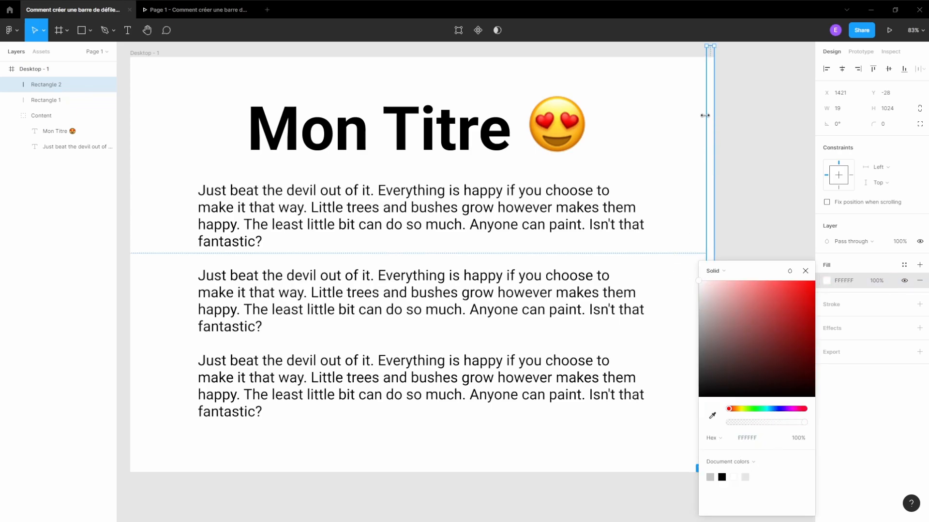
click(736, 113)
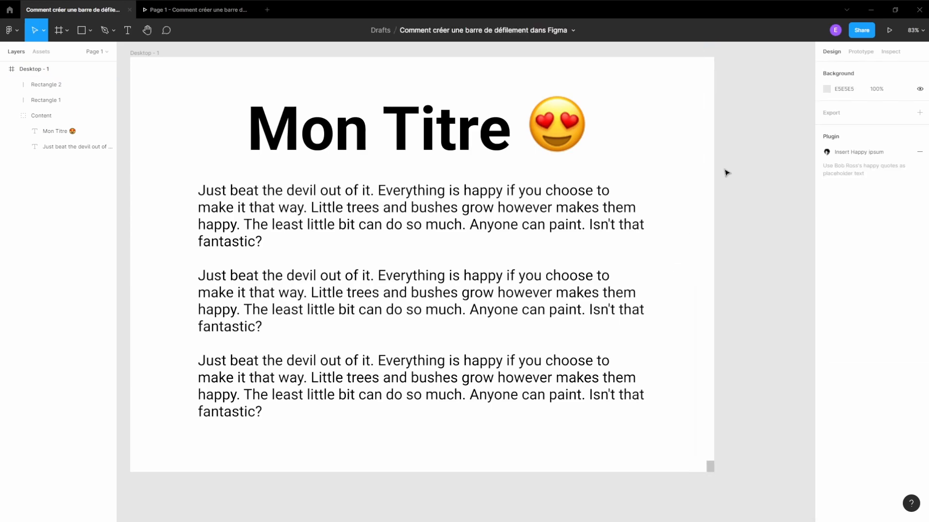
Shorten the white rectangle from both ends into a small scroll thumb of about 19 × 47 at about Y 58
click(712, 212)
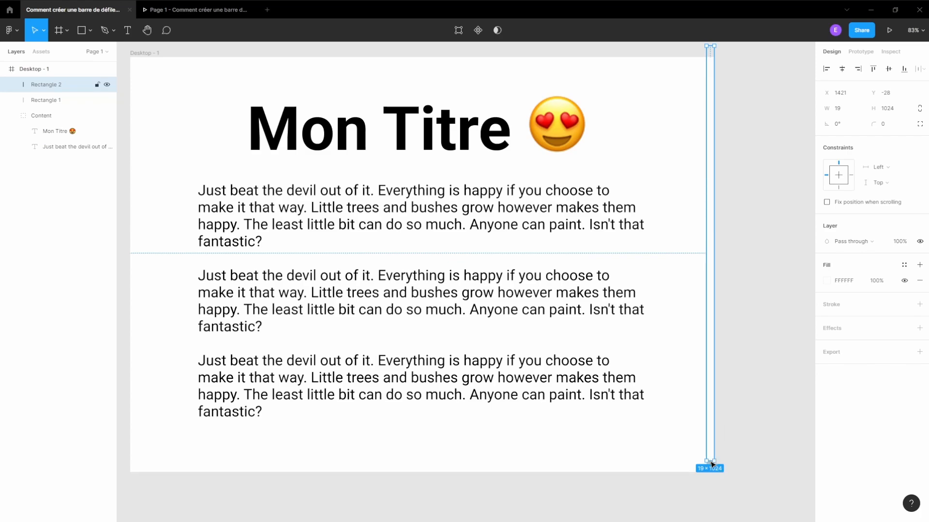
drag(709, 461, 710, 184)
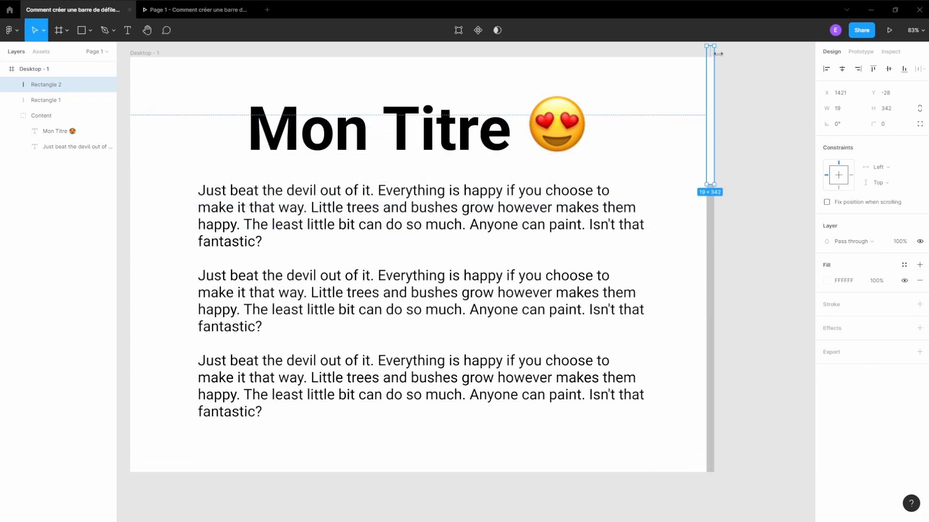
drag(709, 45, 709, 66)
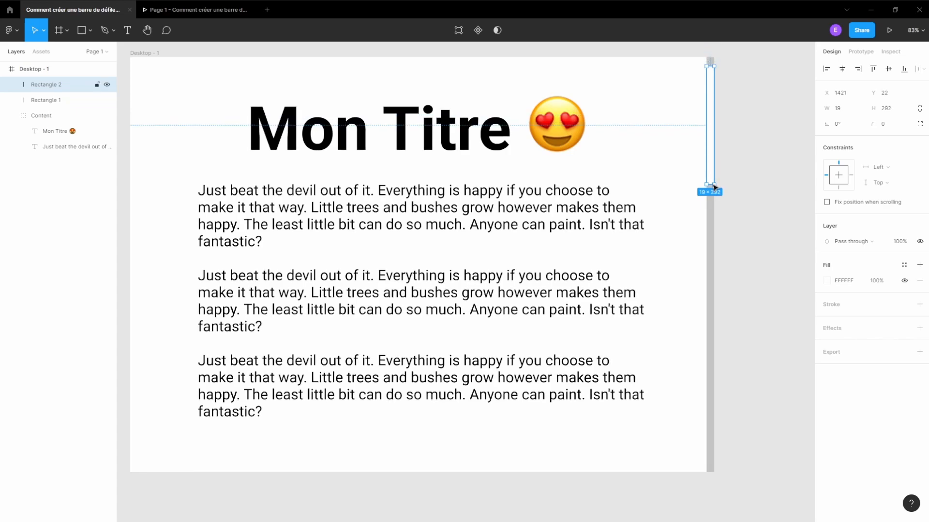
drag(712, 184, 710, 137)
drag(710, 65, 709, 83)
scroll(756, 141, up, 5)
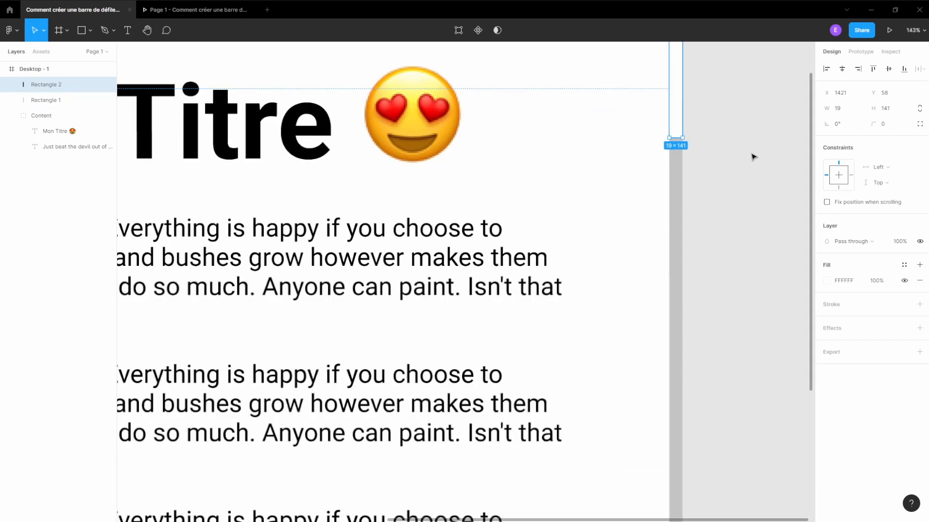
scroll(688, 190, up, 5)
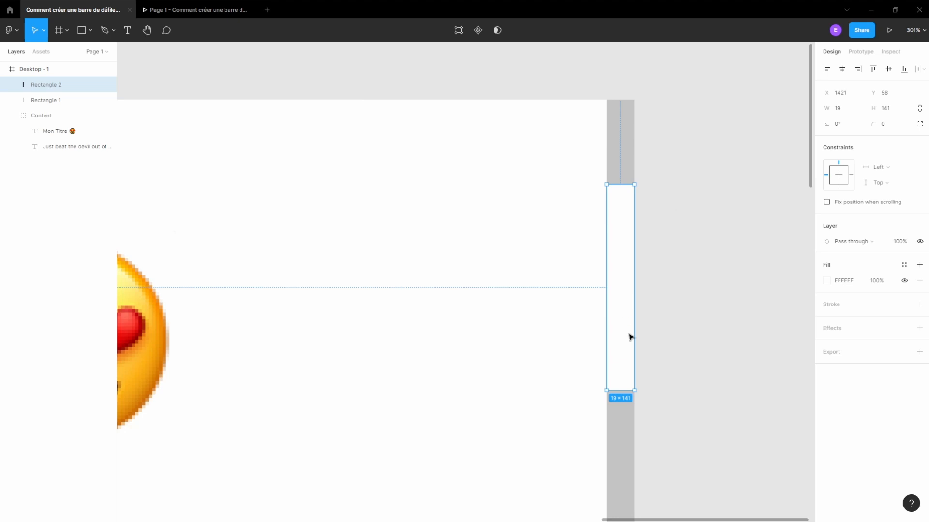
drag(621, 390, 622, 253)
Set the corner radius of the full-height grey track to 10
click(630, 130)
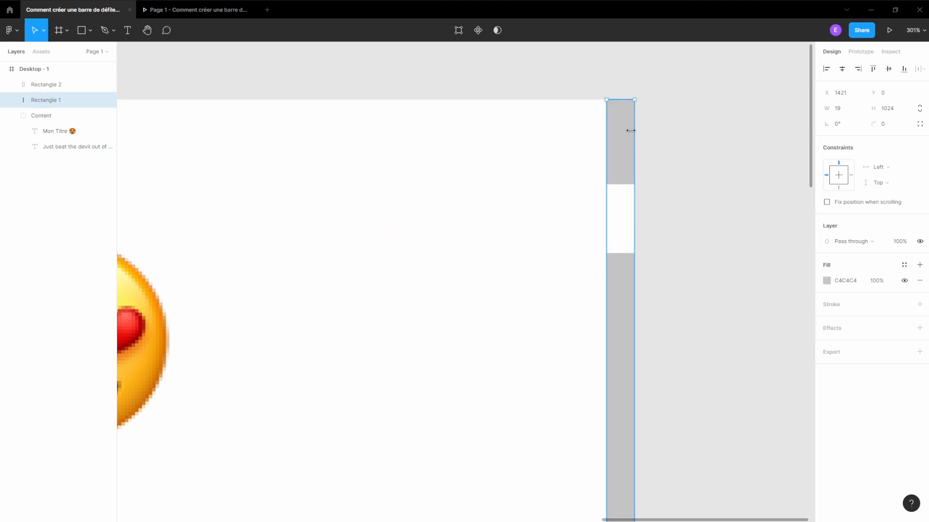
click(892, 128)
text(10)
key(Return)
Round the white scroll thumb with a corner radius of 10
click(620, 225)
click(888, 125)
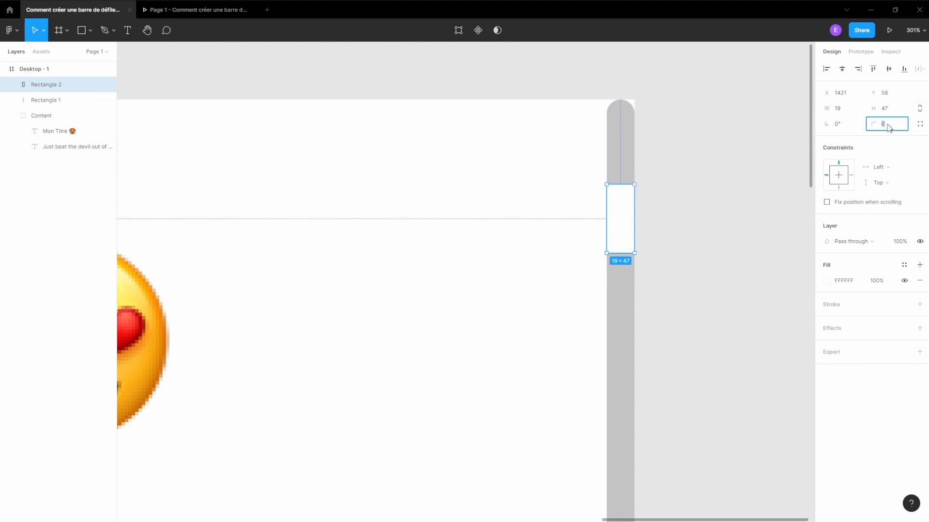
text(10)
key(Return)
Shrink the white thumb to about 15 × 37 and place it near the track's top, at about X 1423, Y 35
mouse_move(620, 182)
mouse_down()
mouse_move(625, 211)
mouse_move(624, 177)
mouse_up()
scroll(560, 245, down, 10)
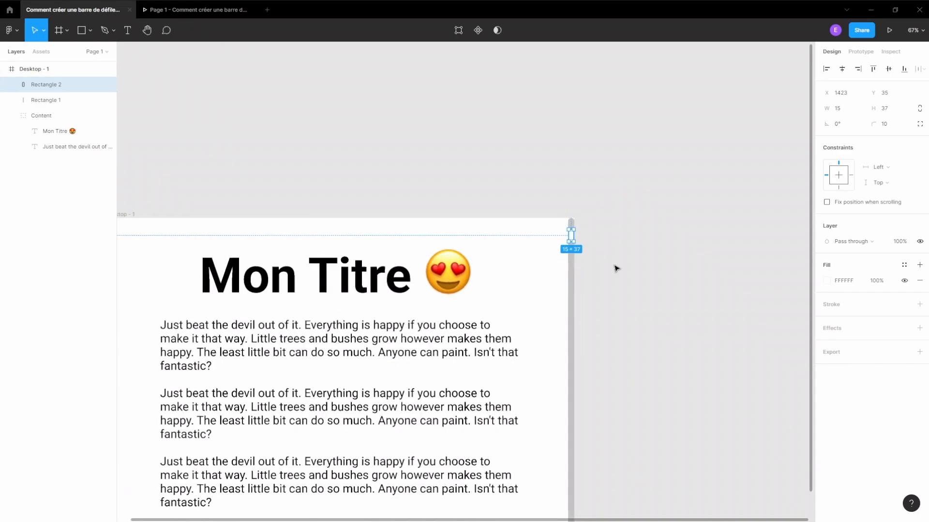
click(634, 246)
scroll(625, 251, down, 5)
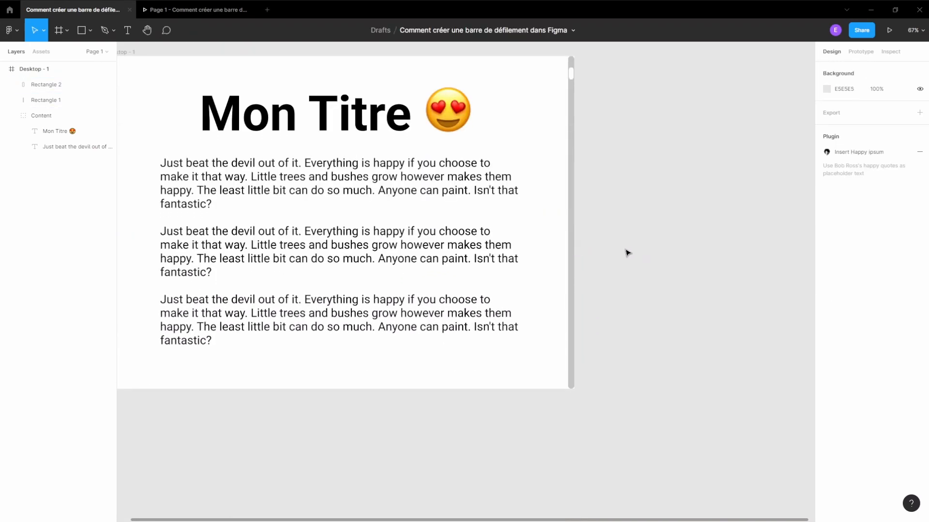
Group the white thumb and the grey track, Rectangle 2 and Rectangle 1, together
drag(532, 521, 458, 512)
scroll(444, 414, up, 3)
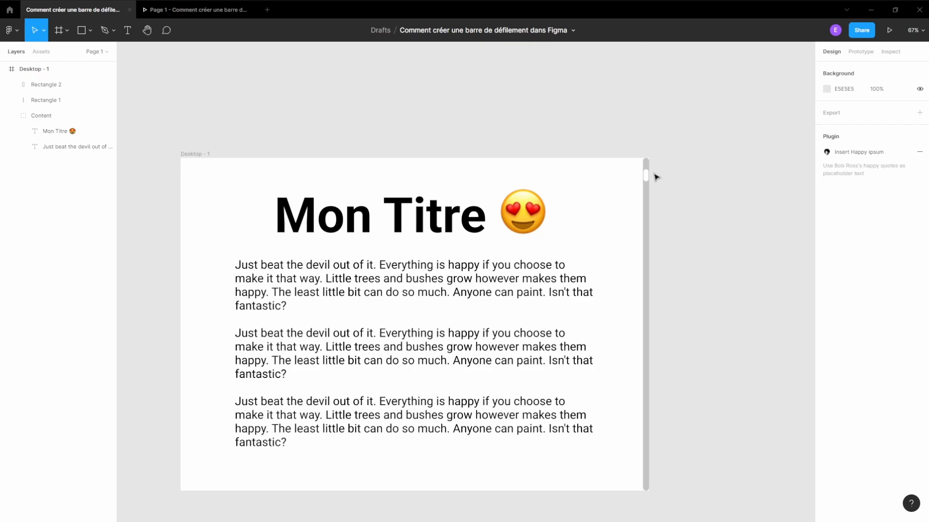
click(51, 90)
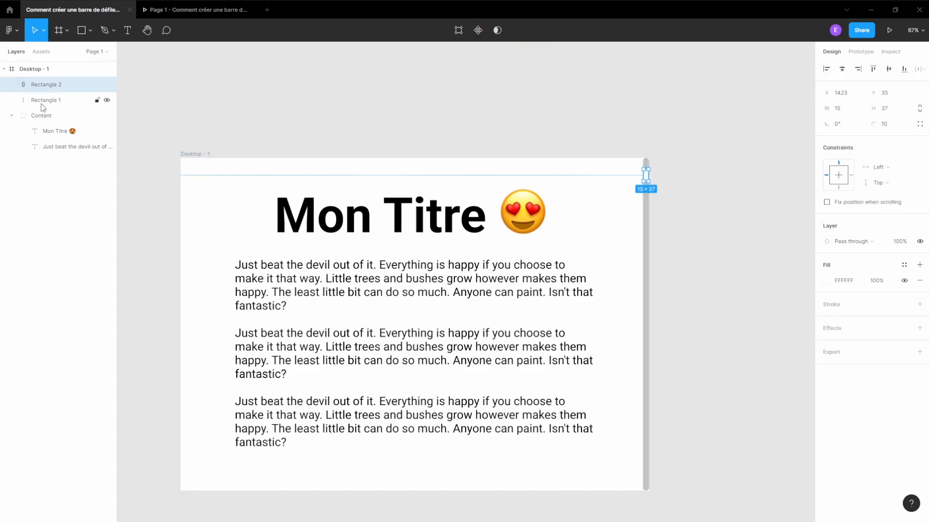
shift+click(42, 101)
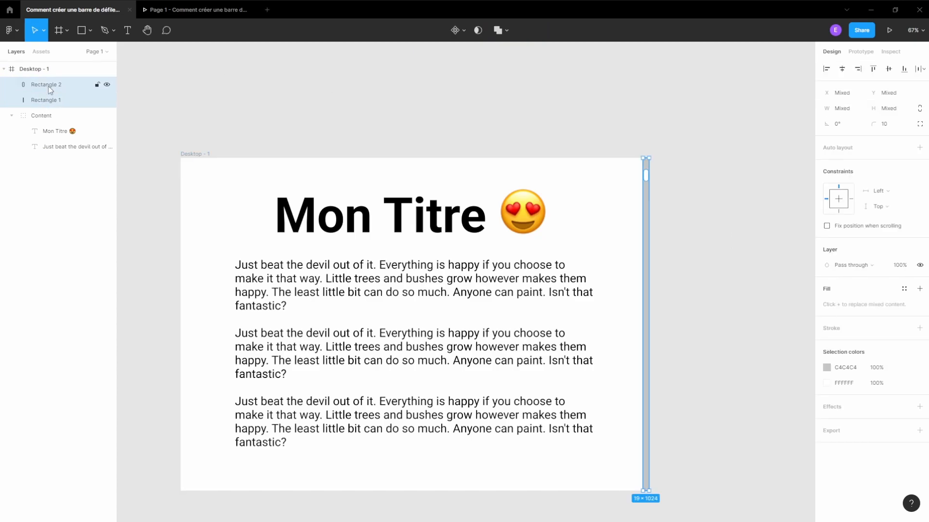
key(ctrl+g)
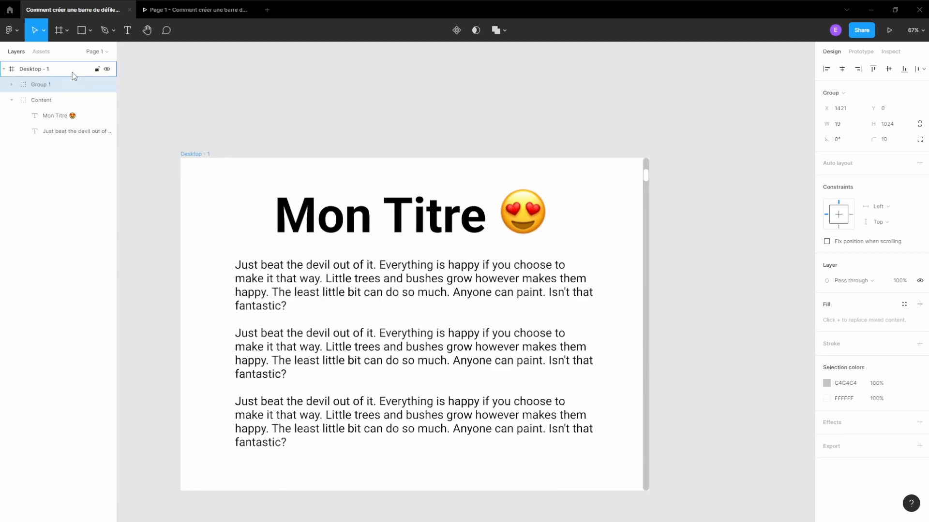
Rename the group holding the thumb and track to "scroll"
double_click(39, 87)
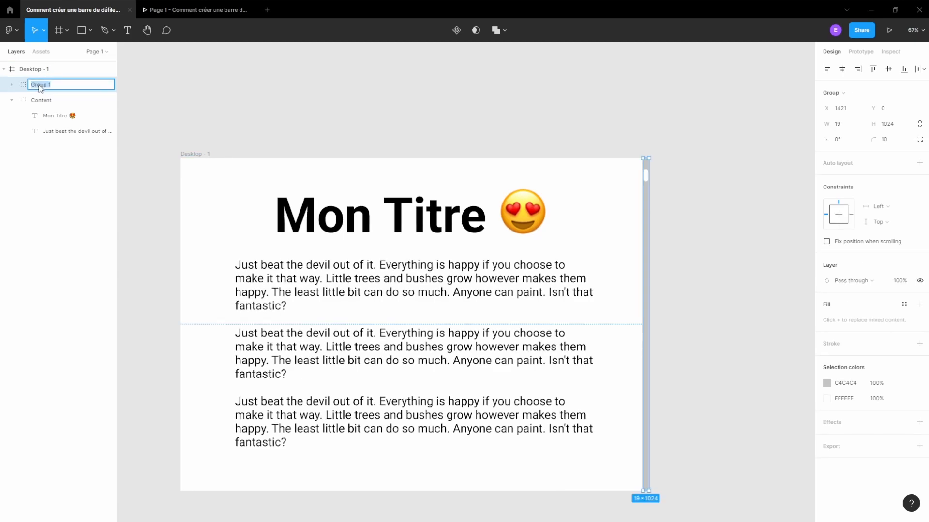
text(scroll)
key(Return)
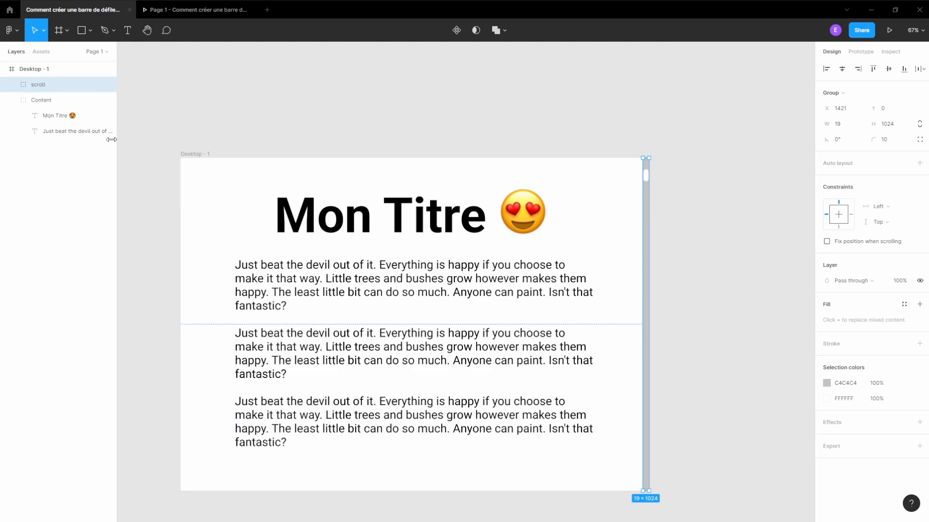
Duplicate the Desktop - 1 frame and place the copy to its right, at about X 1199, Y -549
click(13, 100)
click(41, 69)
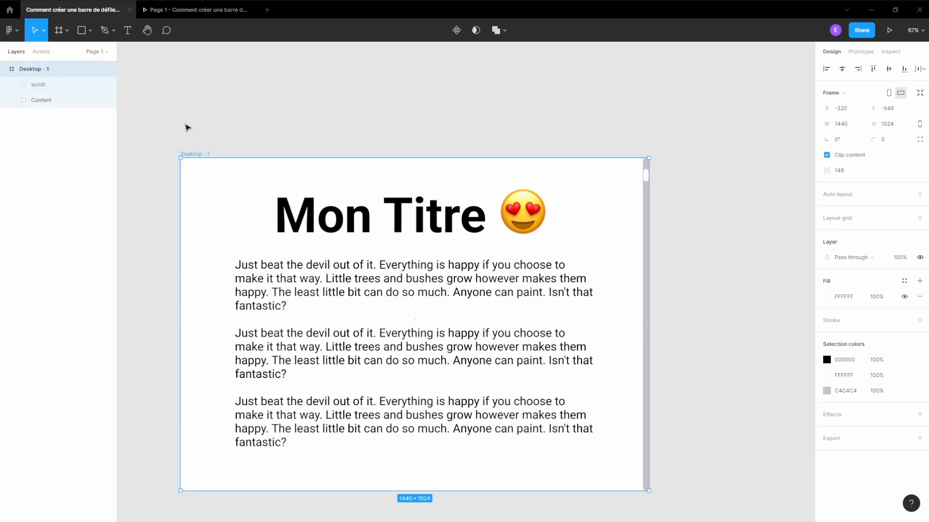
scroll(188, 133, down, 2)
scroll(213, 150, down, 2)
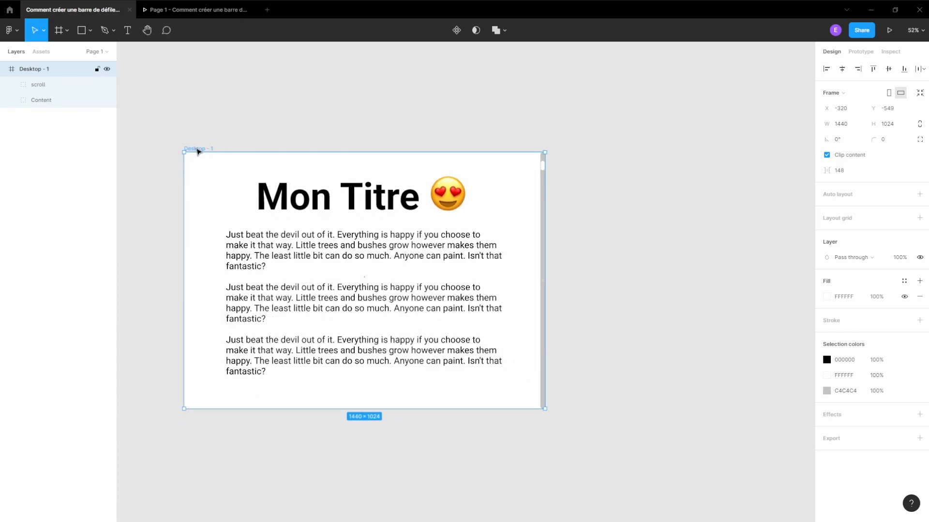
drag(238, 160, 575, 163)
Preview the Desktop - 1 frame in presentation mode and return to the design file
drag(574, 521, 603, 512)
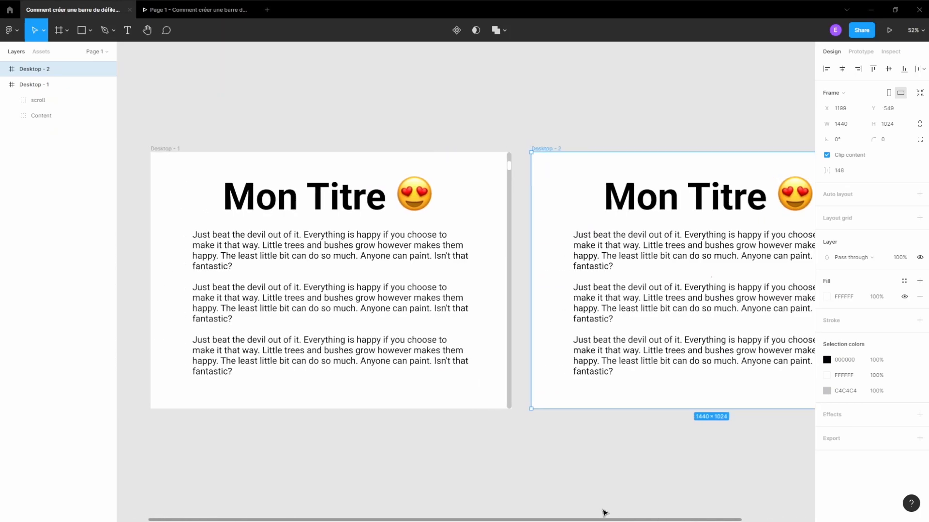
click(170, 151)
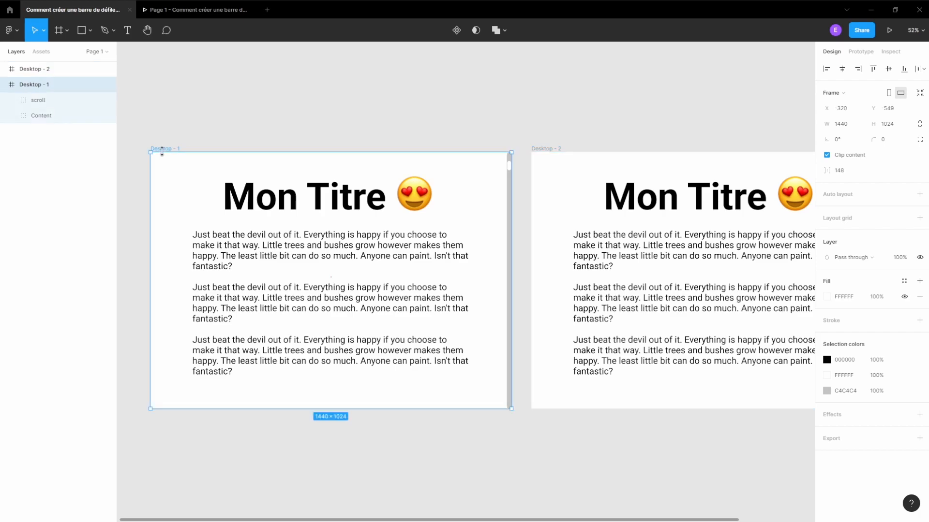
click(890, 30)
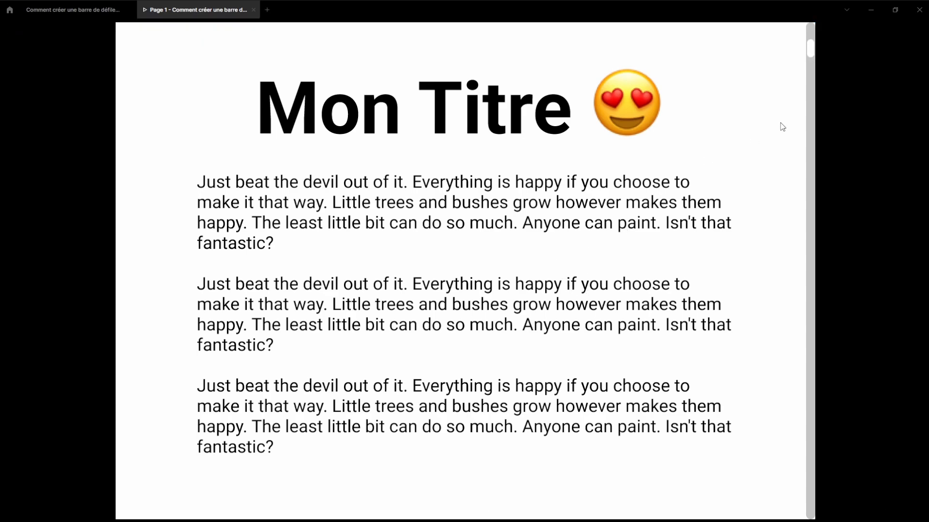
click(88, 10)
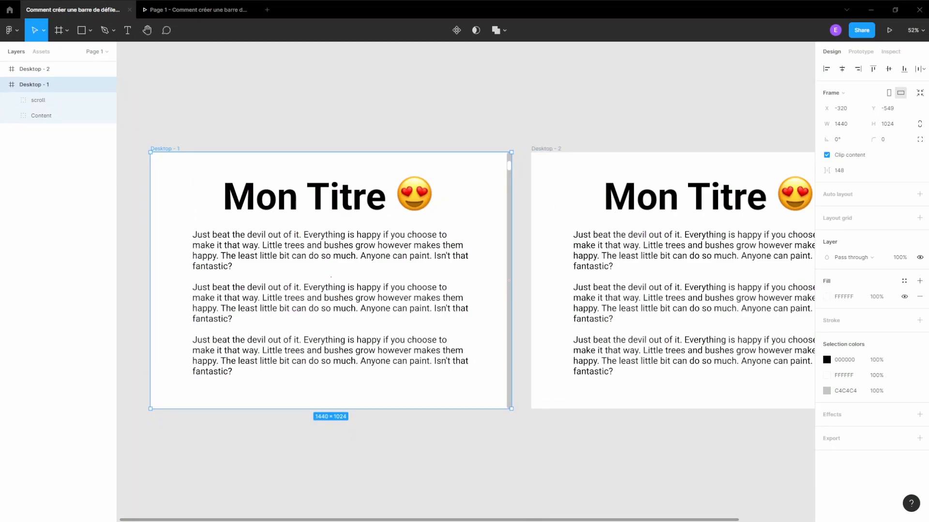
Move the white thumb, Rectangle 2, in the Desktop - 2 frame down to the end of its track, at about Y 965
drag(516, 520, 636, 520)
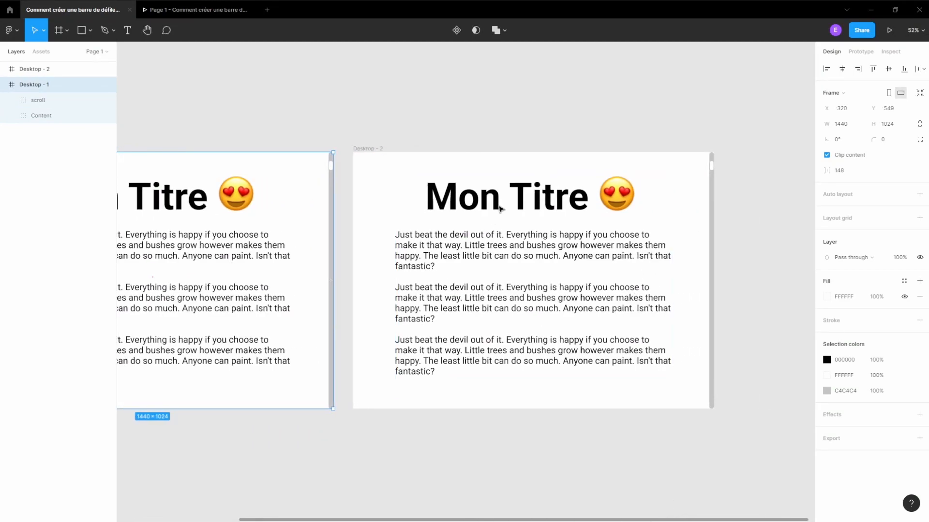
click(527, 253)
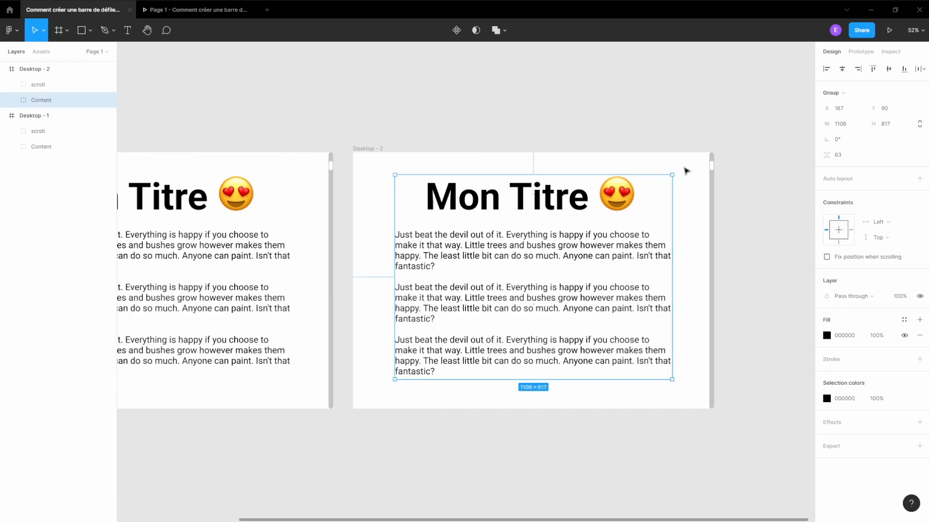
click(713, 170)
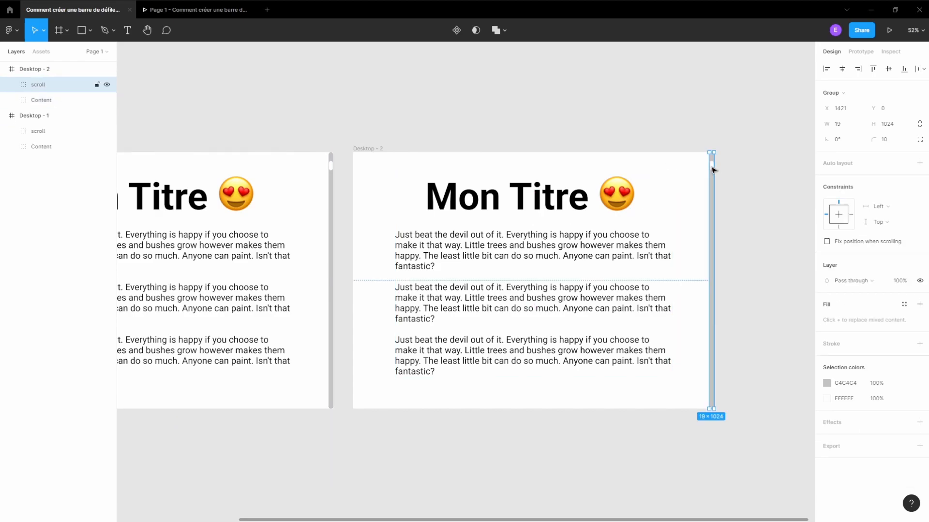
click(713, 170)
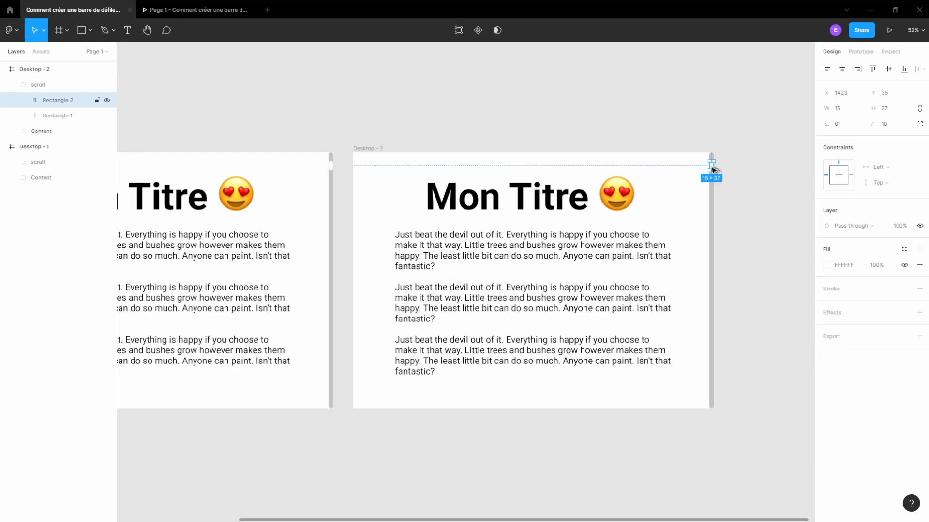
drag(713, 169, 715, 235)
key(ctrl+z)
drag(713, 168, 713, 394)
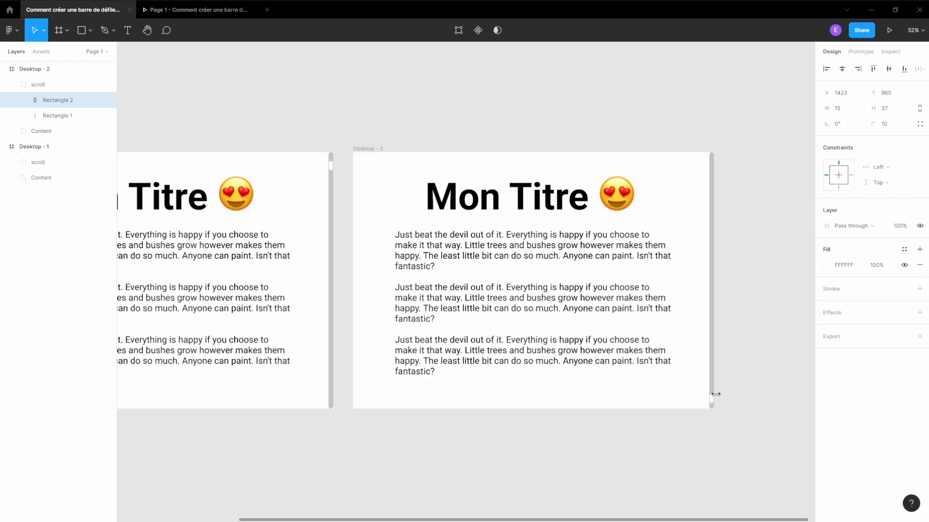
key(Escape)
Move the Content group of Desktop - 2 straight up to about Y -681 and nest it back inside the Desktop - 2 frame
click(579, 253)
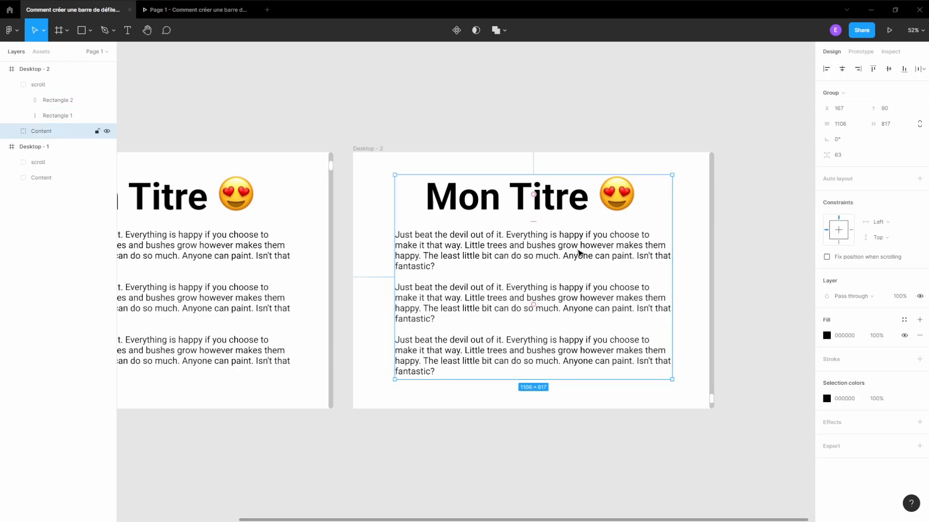
drag(579, 252, 605, 59)
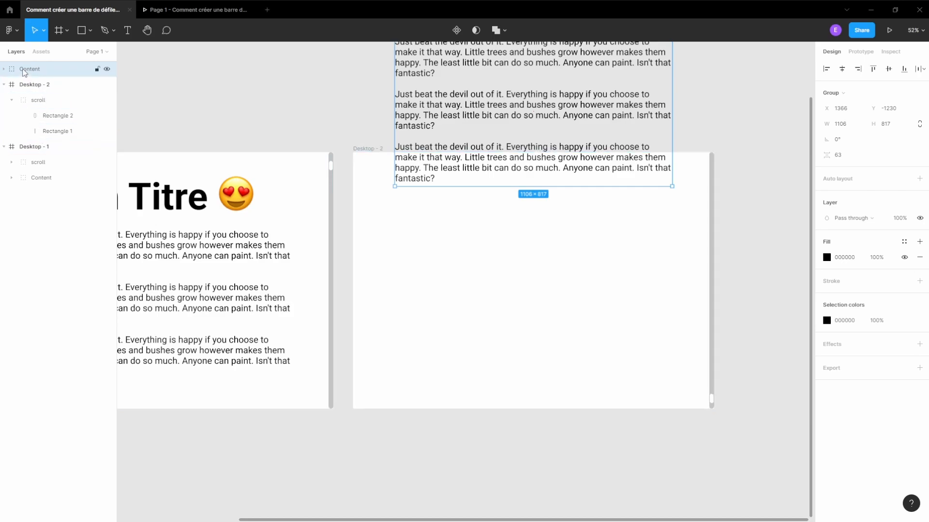
drag(26, 92, 25, 90)
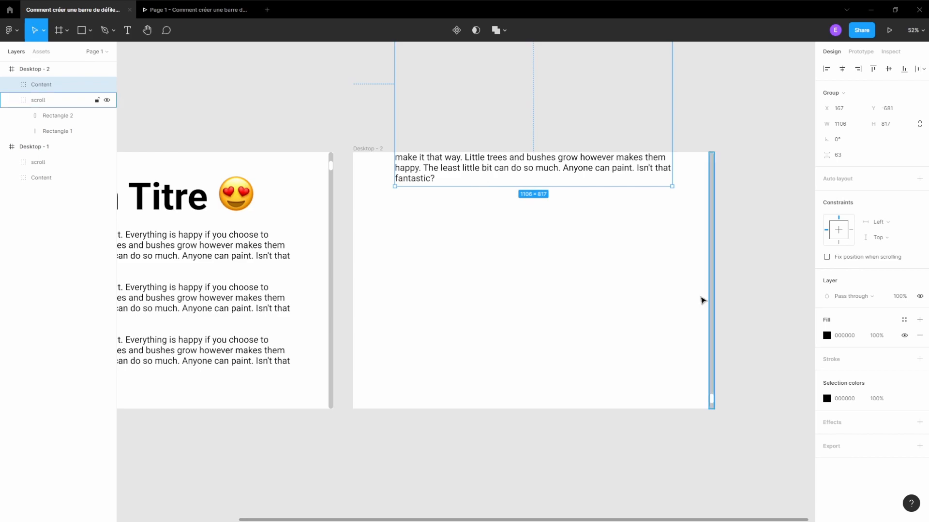
Add a prototype connection from the white thumb in Desktop - 1 to the Desktop - 2 frame, triggered On drag
drag(503, 519, 423, 513)
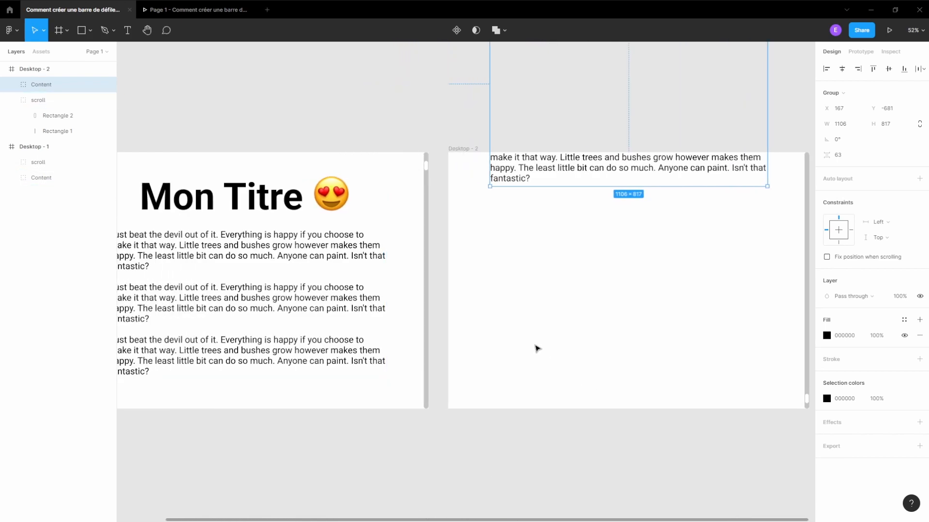
scroll(517, 343, down, 1)
scroll(516, 342, down, 1)
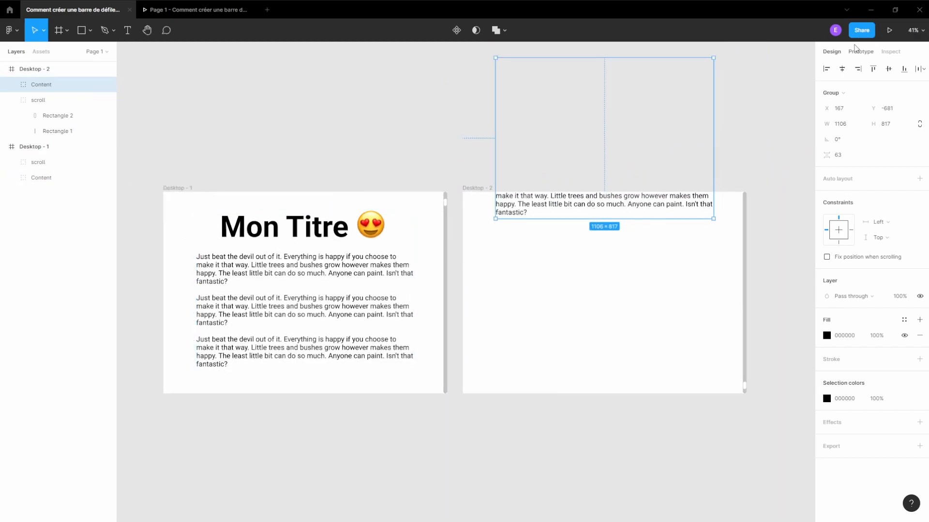
click(862, 51)
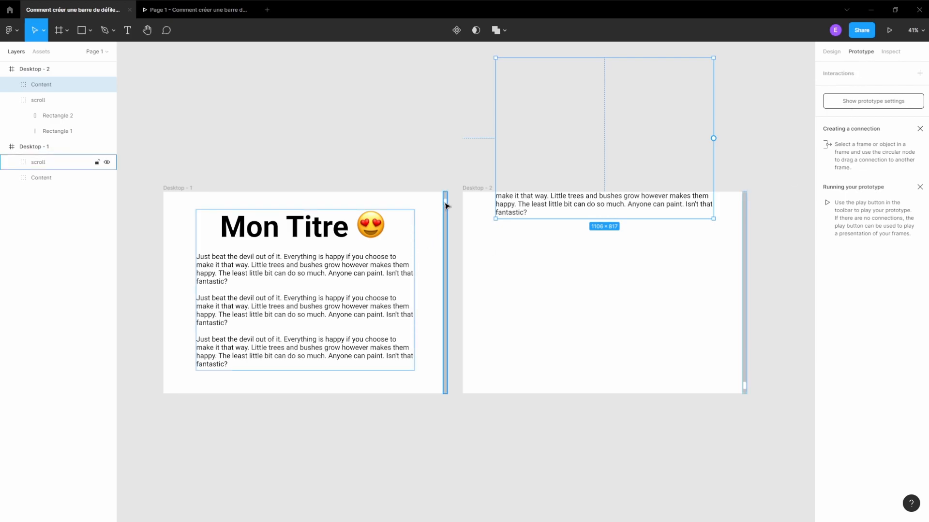
scroll(444, 206, up, 10)
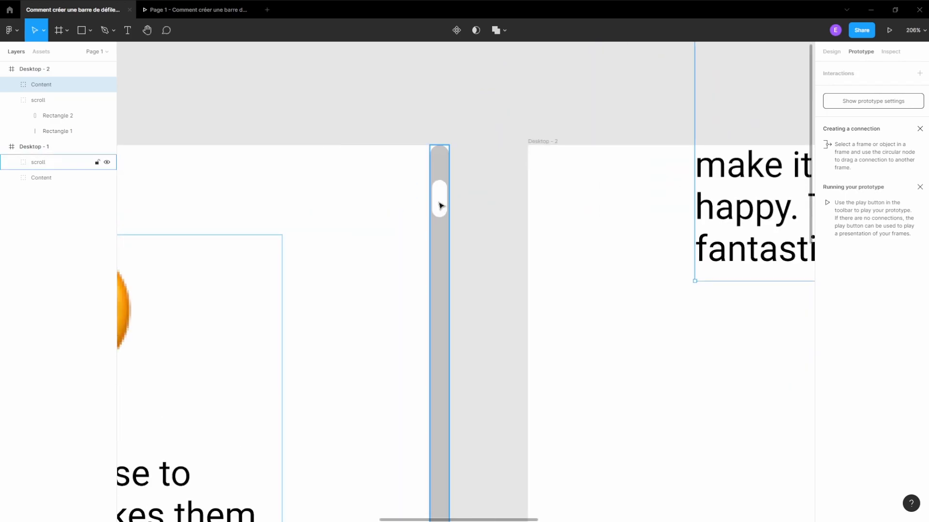
click(440, 205)
double_click(441, 204)
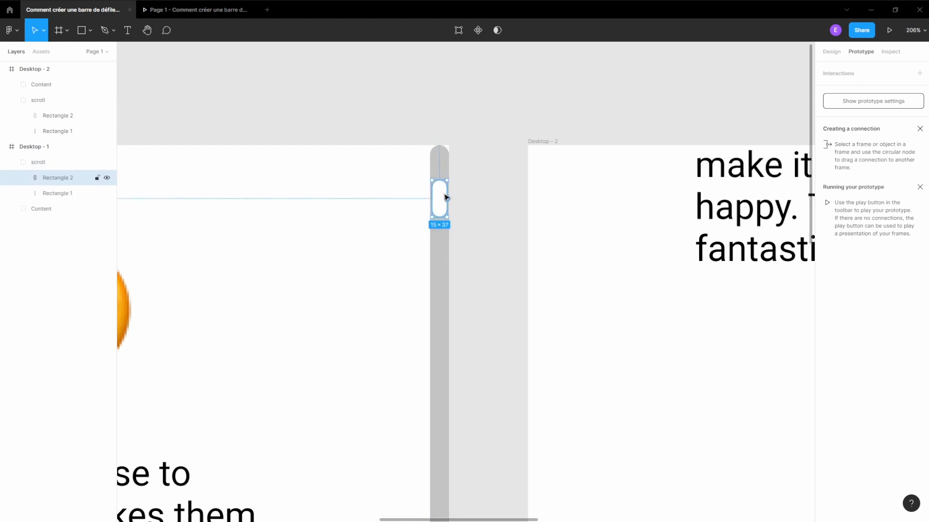
drag(447, 199, 538, 193)
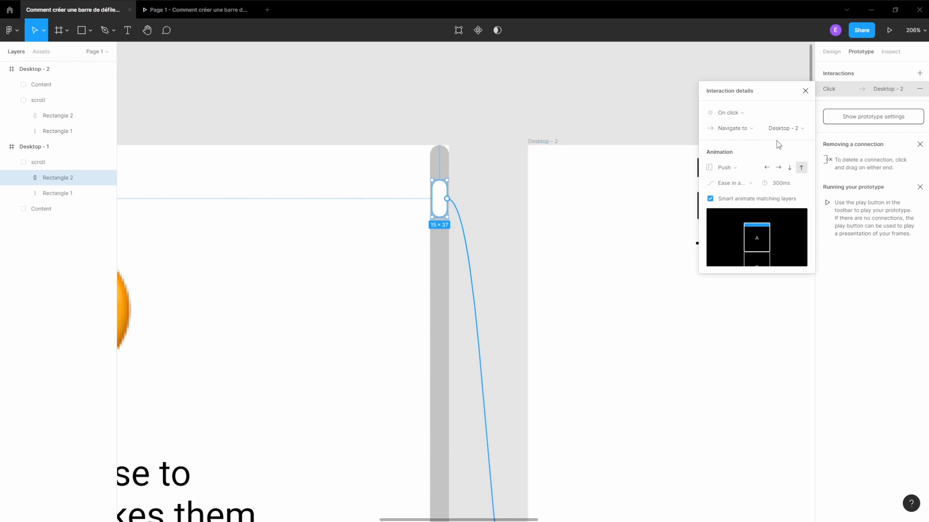
click(750, 117)
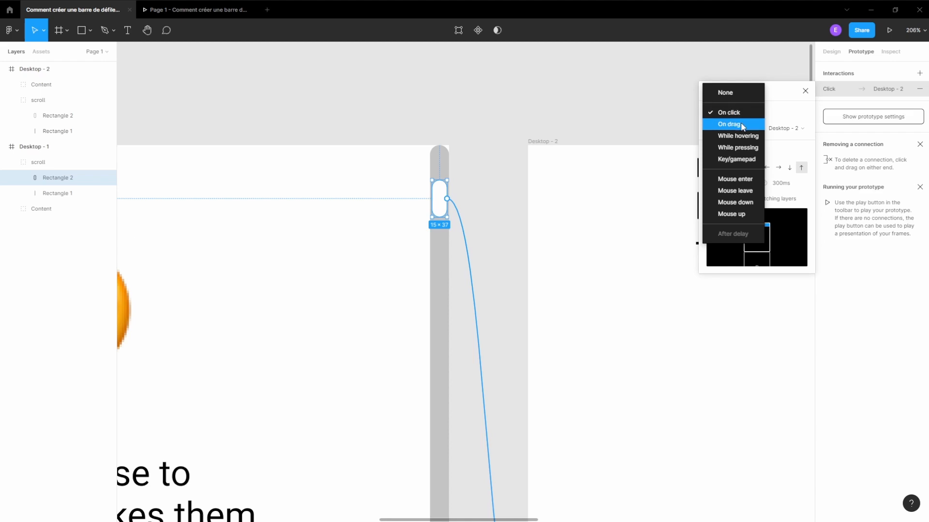
click(743, 124)
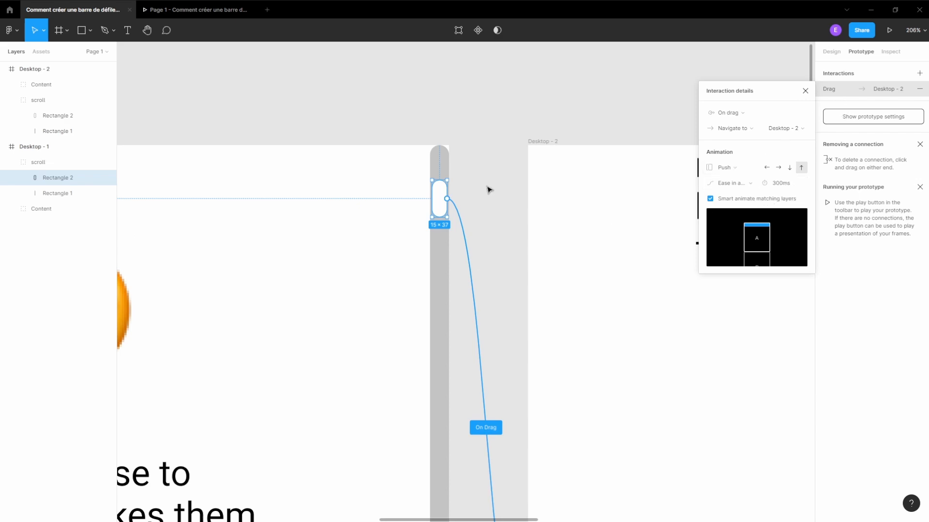
Preview the prototype, test pulling the thumb down the track, and return to the design file
scroll(489, 188, down, 1)
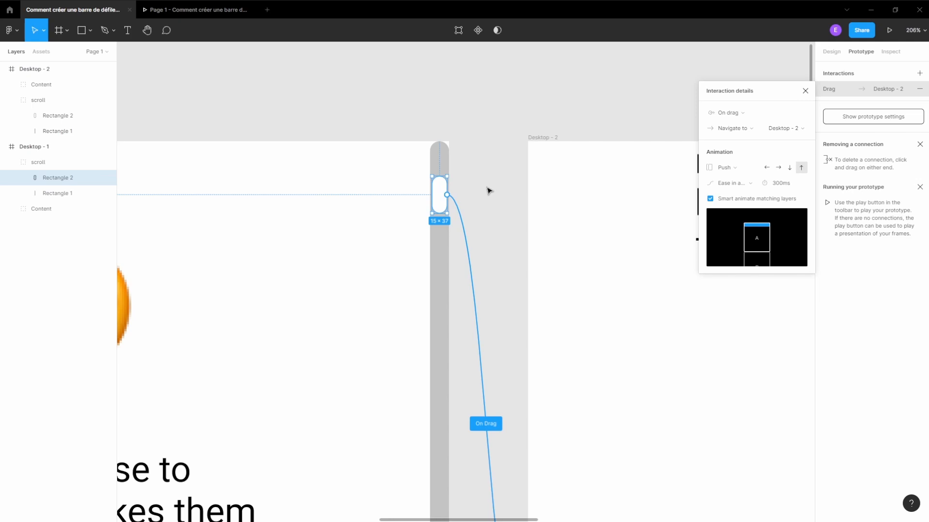
click(890, 30)
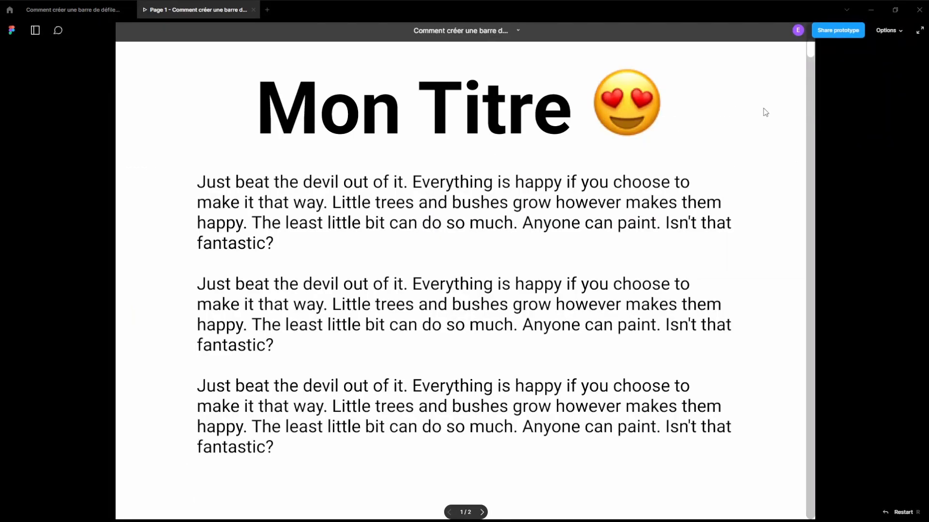
scroll(813, 63, down, 1)
drag(813, 63, 815, 500)
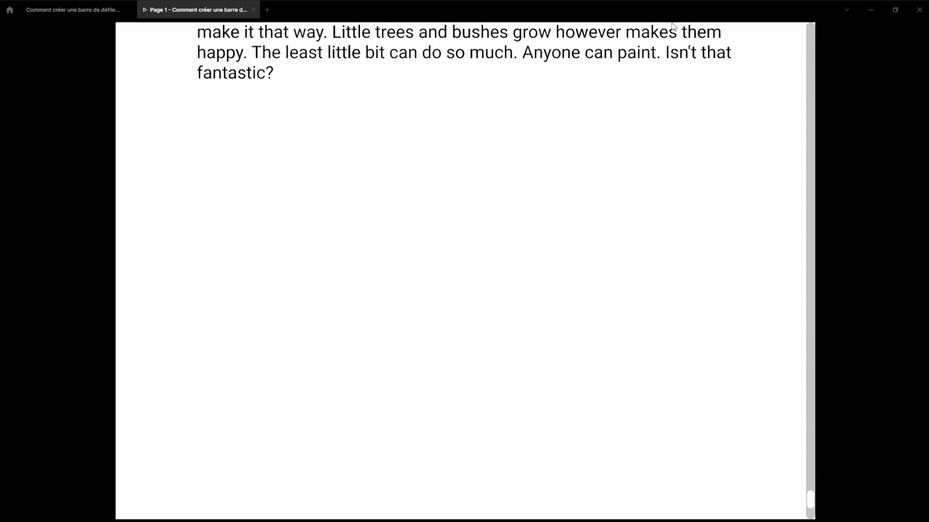
click(73, 10)
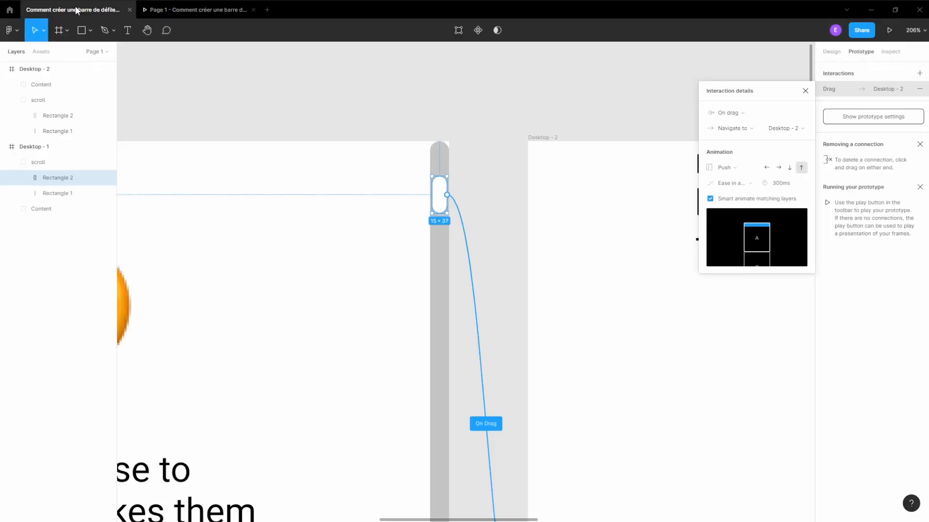
Add a prototype connection from the white thumb in Desktop - 2 back to the Desktop - 1 frame, triggered On drag
scroll(539, 219, down, 5)
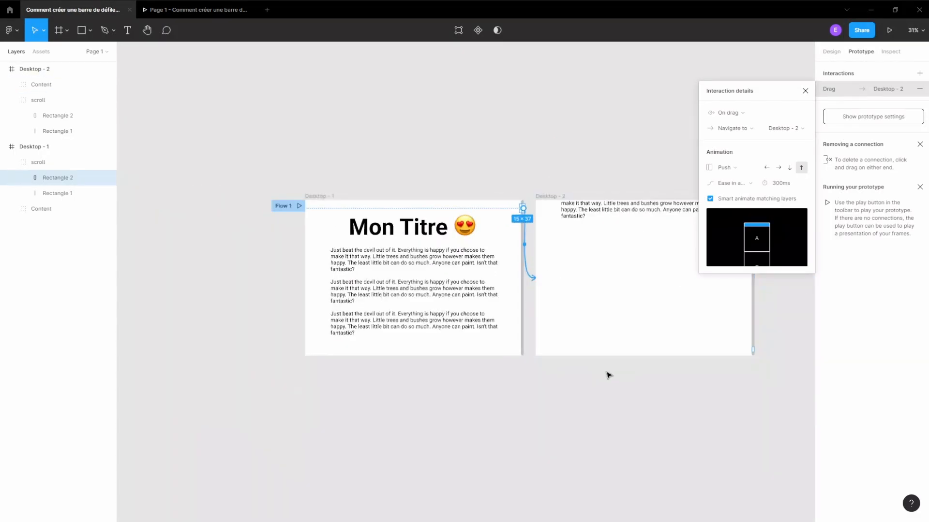
click(754, 352)
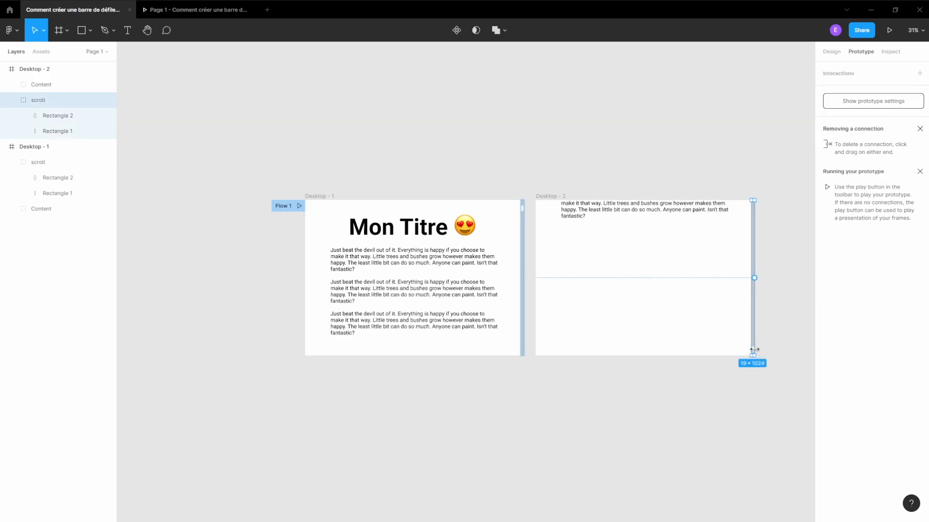
scroll(794, 332, up, 10)
scroll(778, 334, up, 3)
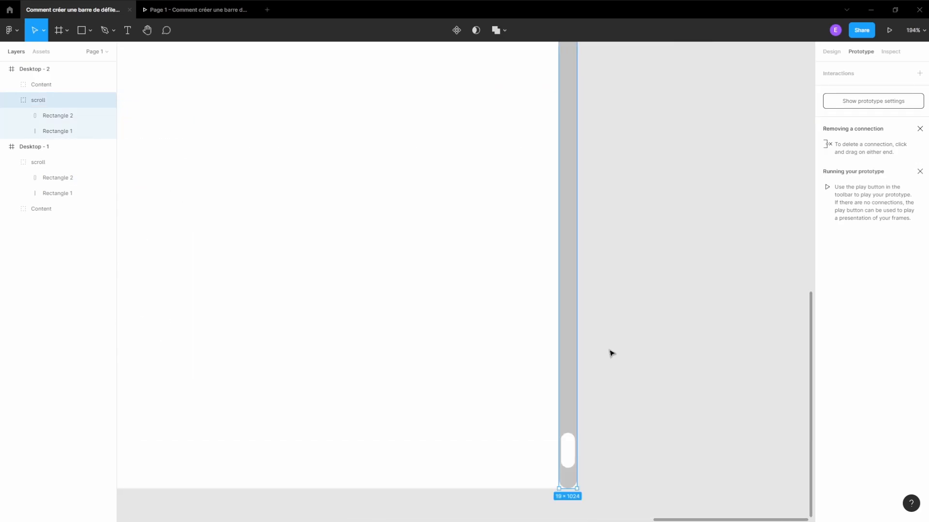
scroll(580, 384, down, 2)
click(571, 385)
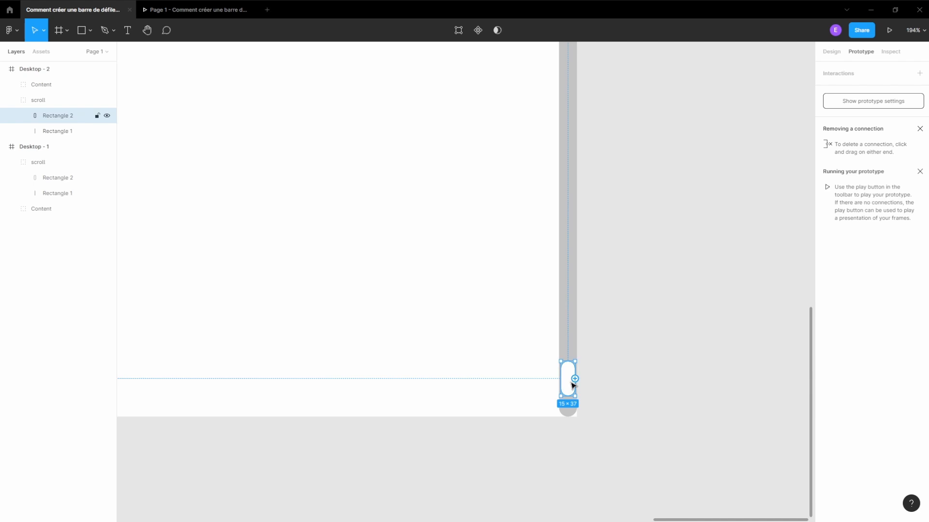
drag(579, 381, 242, 277)
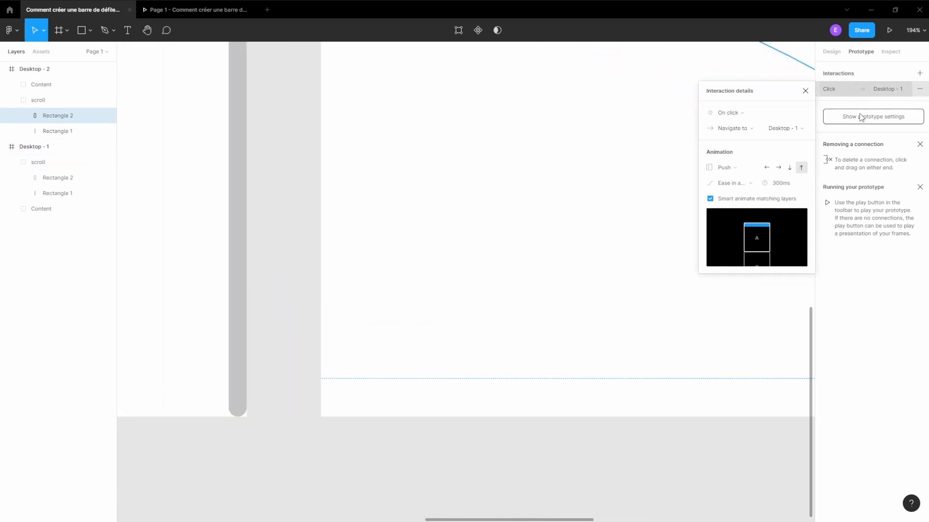
click(741, 115)
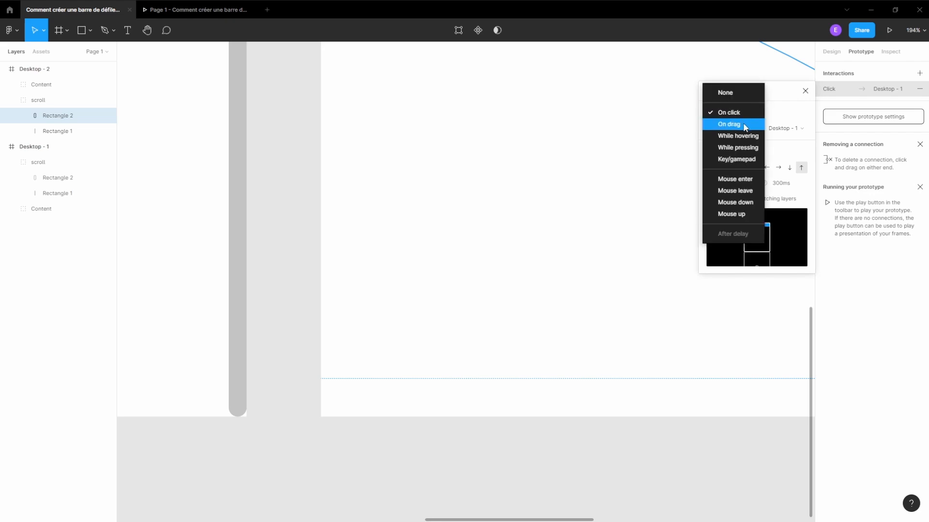
click(738, 124)
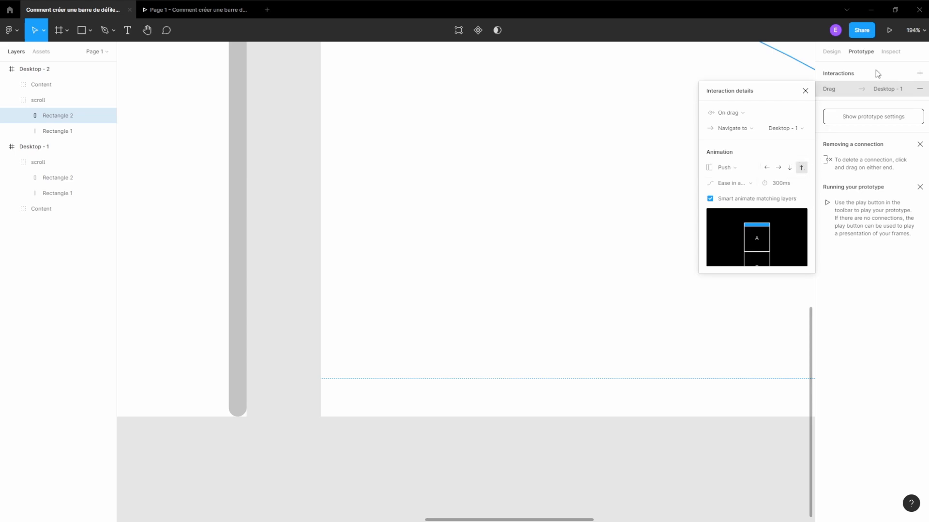
Close the interaction details and preview the prototype in presentation mode with both thumb connections in place
scroll(600, 240, down, 5)
scroll(599, 241, down, 5)
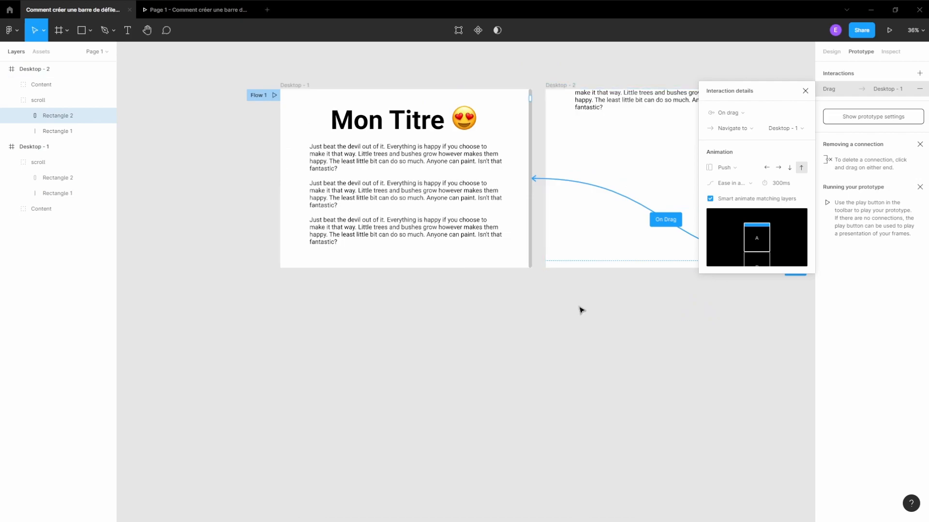
scroll(506, 395, left, 4)
scroll(506, 396, right, 8)
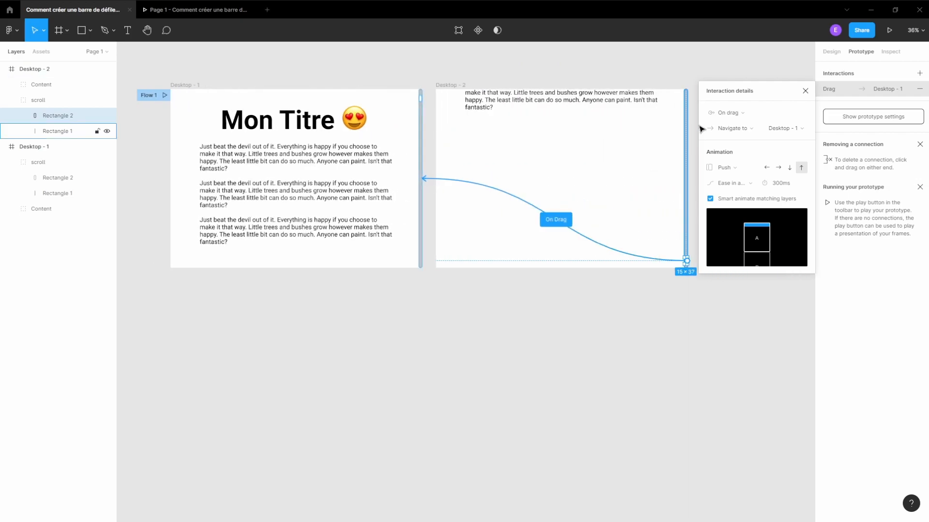
click(805, 91)
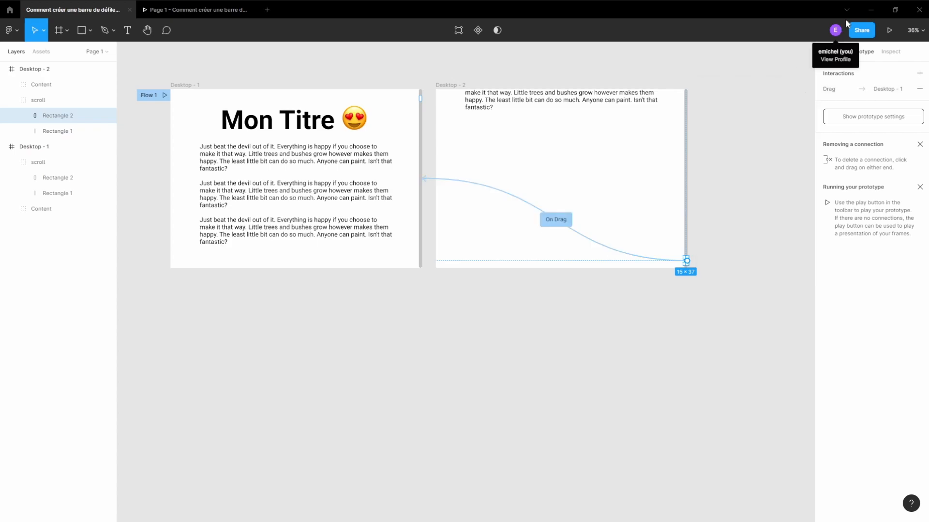
click(889, 30)
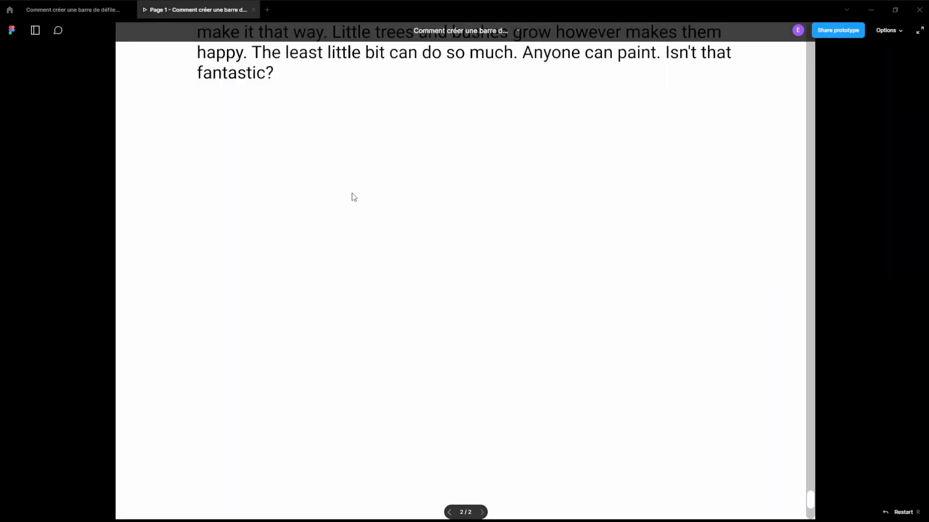